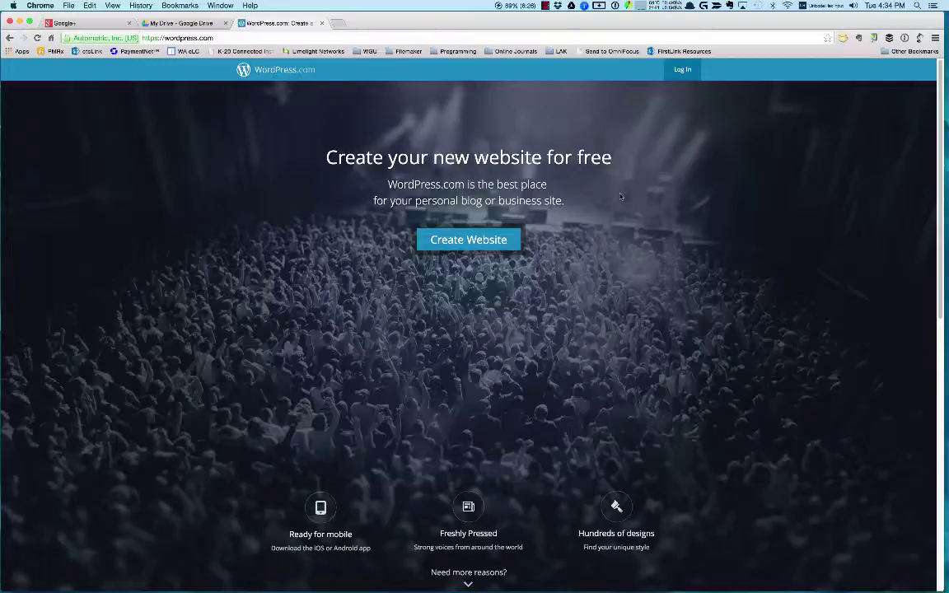
Open the website creation sign-up form from the WordPress.com home page and review its fields and plan comparison
{"action": "left_click", "coordinate": [218, 38]}
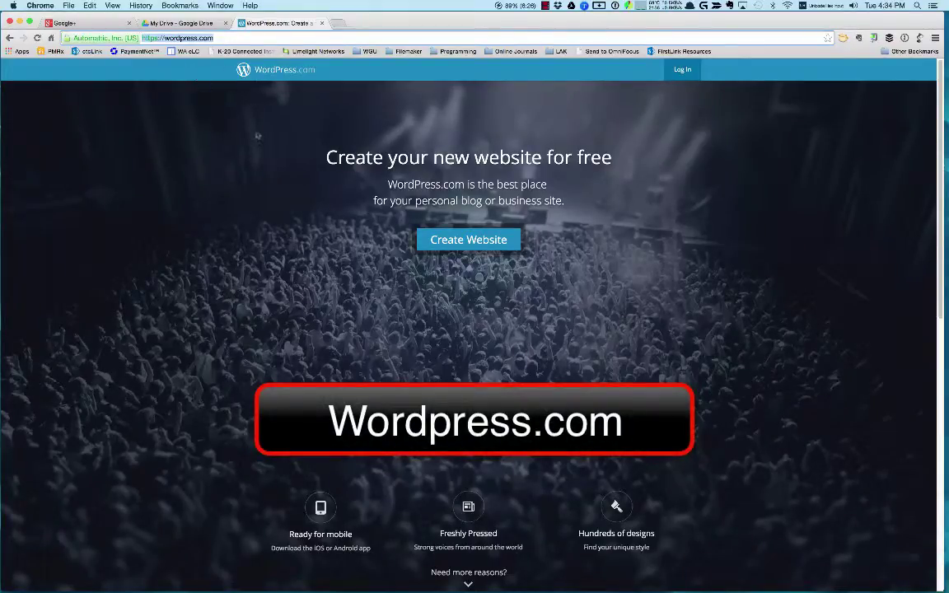
{"action": "left_click", "coordinate": [478, 244]}
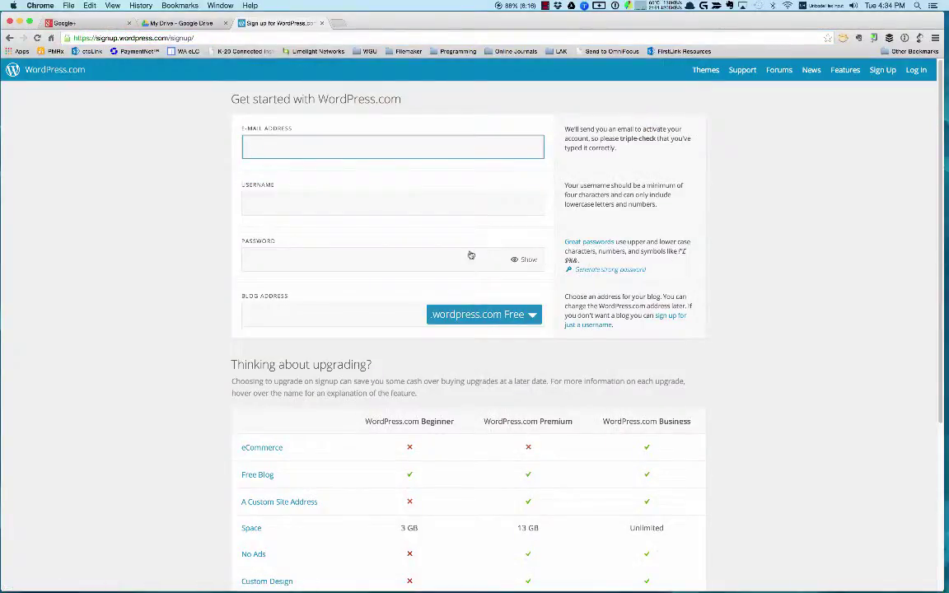
{"action": "scroll", "coordinate": [408, 323], "scroll_direction": "down", "scroll_amount": 2}
{"action": "scroll", "coordinate": [409, 325], "scroll_direction": "up", "scroll_amount": 2}
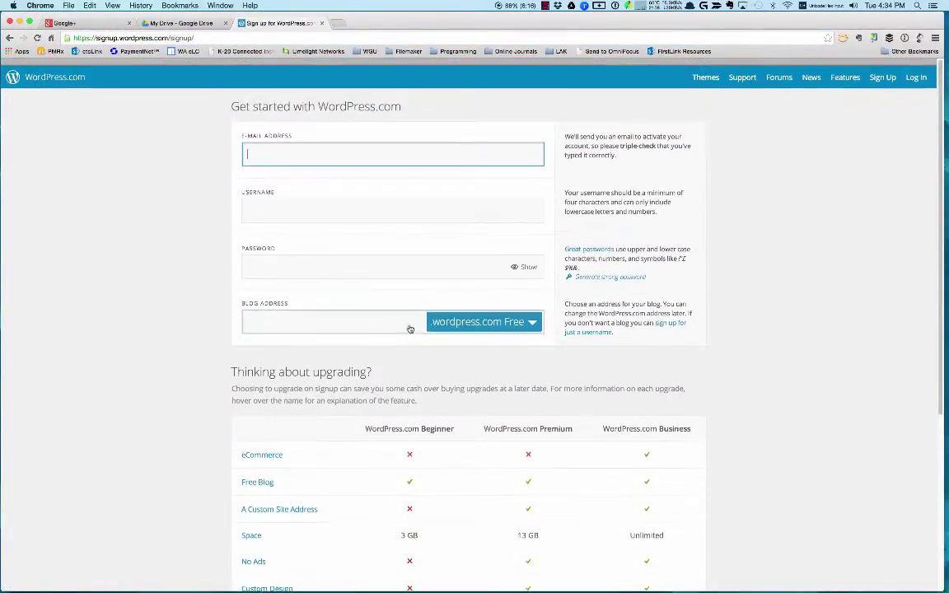
{"action": "scroll", "coordinate": [408, 328], "scroll_direction": "down", "scroll_amount": 7}
{"action": "scroll", "coordinate": [387, 326], "scroll_direction": "up", "scroll_amount": 8}
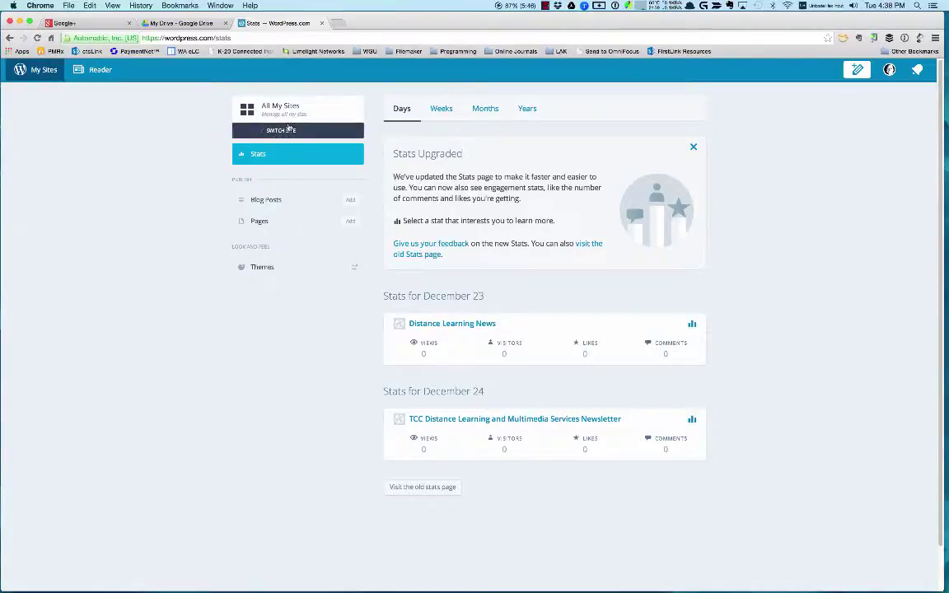
Start adding a new site with the blog address ANDYSUPERBLOG and name it "Andy' Super Blog"
{"action": "left_click", "coordinate": [290, 129]}
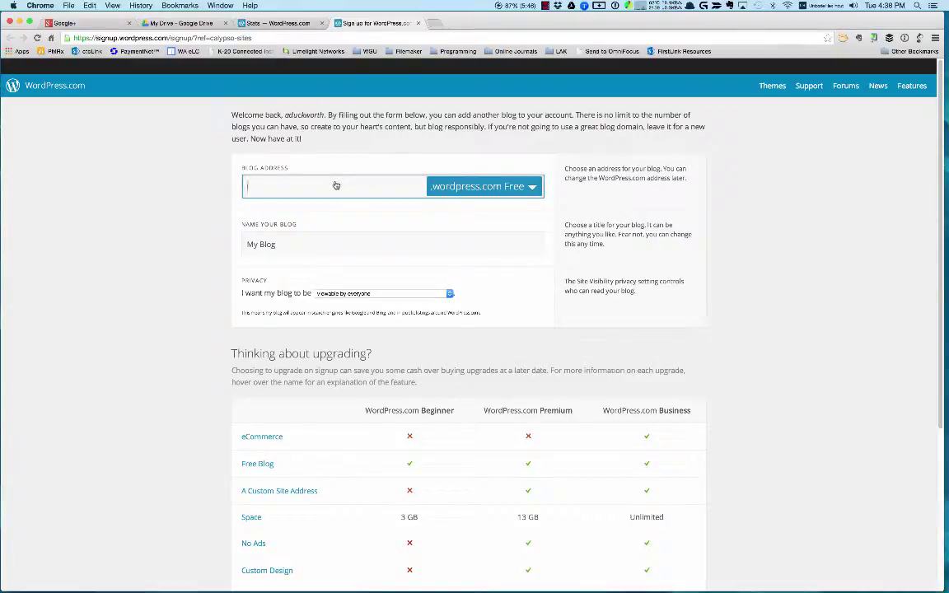
{"action": "type", "text": "ANDYSUPERBLOG"}
{"action": "left_click", "coordinate": [282, 287]}
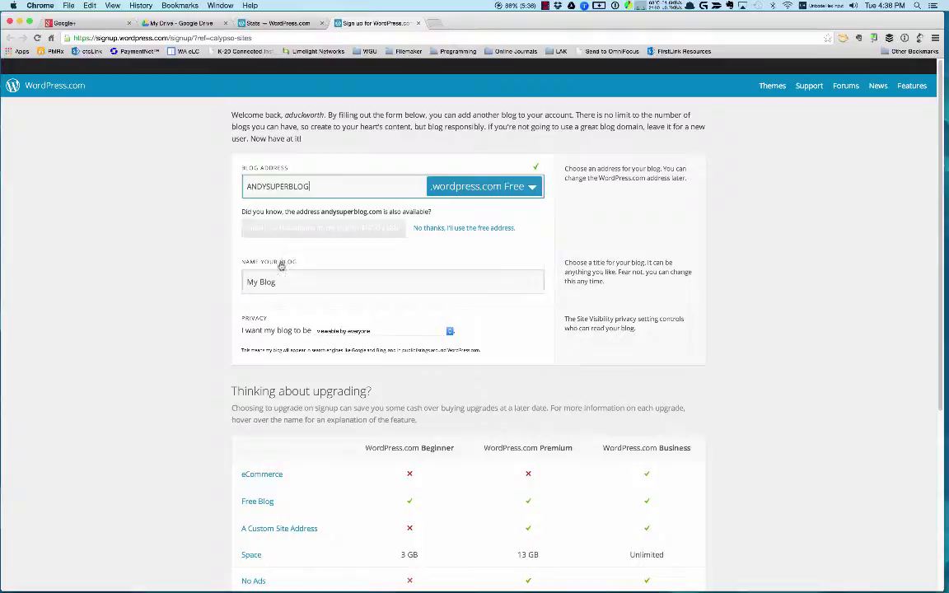
{"action": "double_click", "coordinate": [281, 288]}
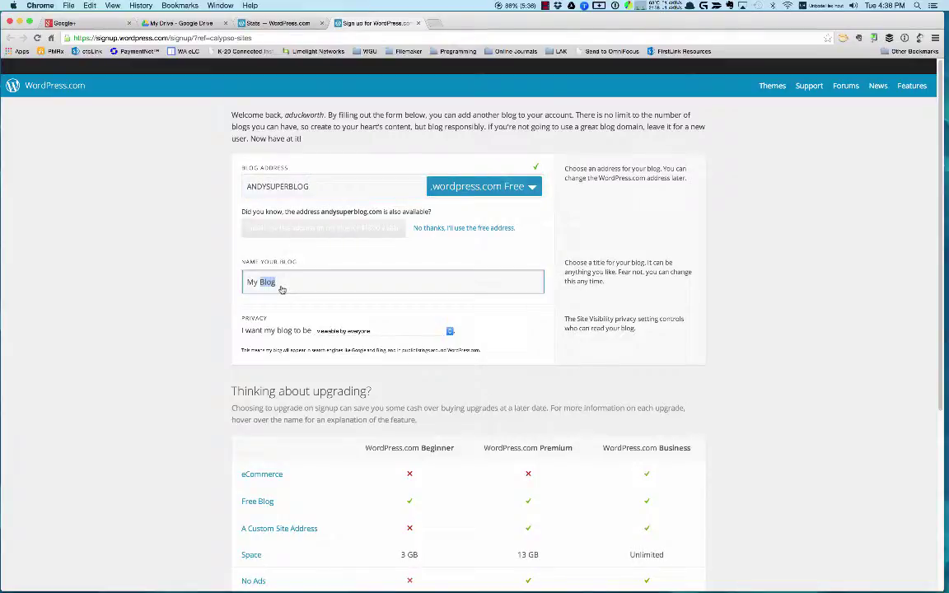
{"action": "triple_click", "coordinate": [281, 289]}
{"action": "type", "text": "AN"}
{"action": "key", "text": "BackSpace"}
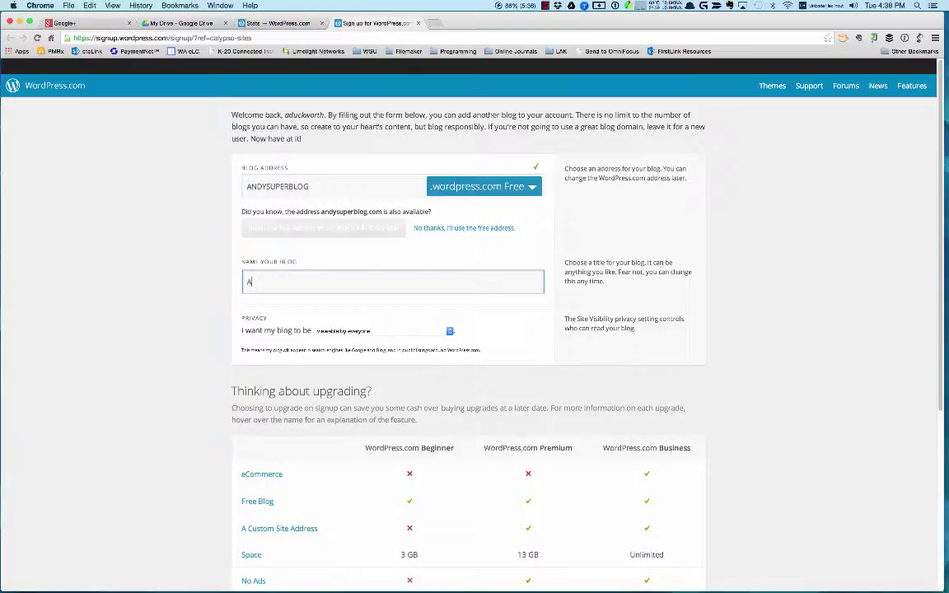
{"action": "type", "text": "ndysuper Blog"}
Set the blog's privacy to private and create it with the free Beginner plan
{"action": "left_click", "coordinate": [434, 332]}
{"action": "left_click", "coordinate": [428, 346]}
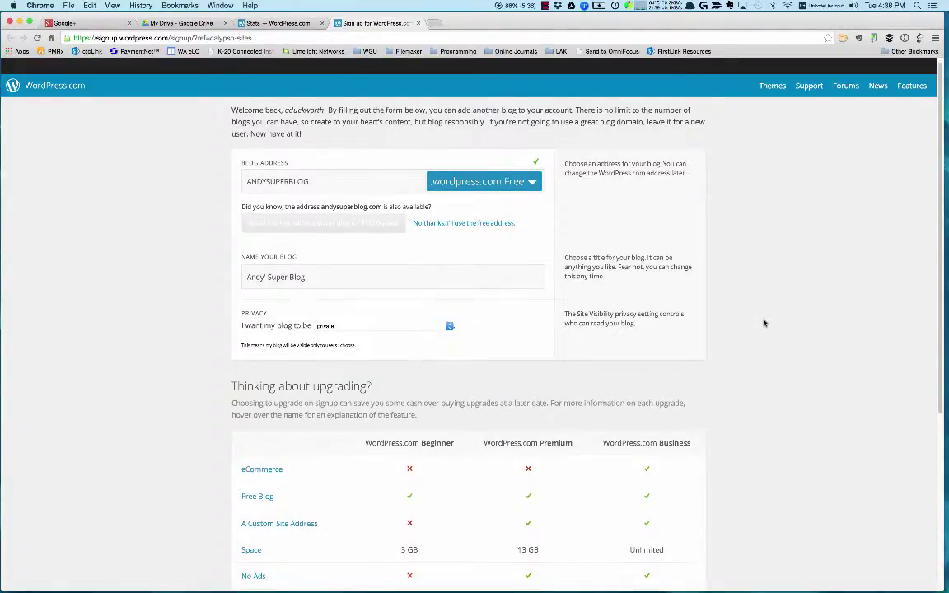
{"action": "scroll", "coordinate": [762, 322], "scroll_direction": "down", "scroll_amount": 3}
{"action": "scroll", "coordinate": [762, 322], "scroll_direction": "up", "scroll_amount": 2}
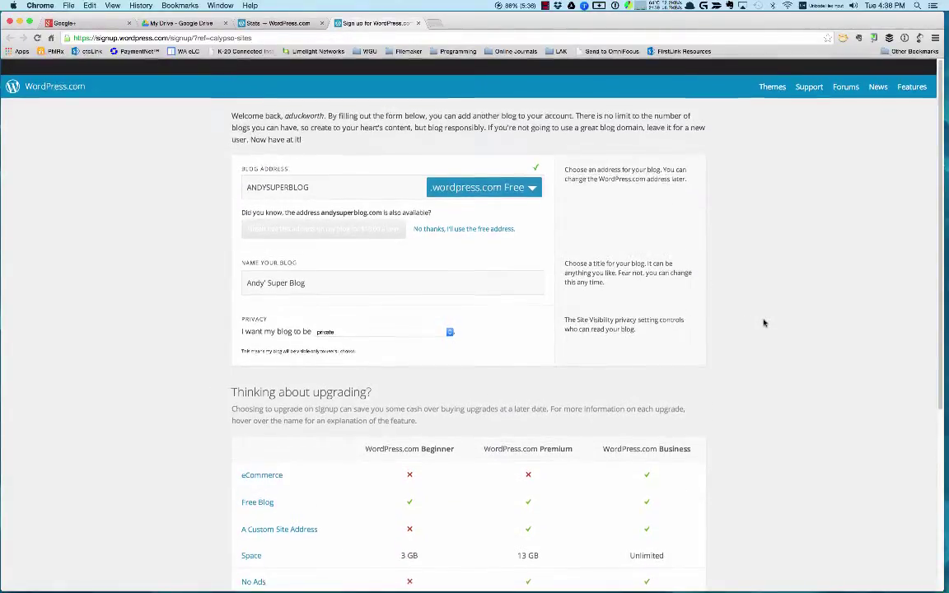
{"action": "scroll", "coordinate": [762, 322], "scroll_direction": "down", "scroll_amount": 5}
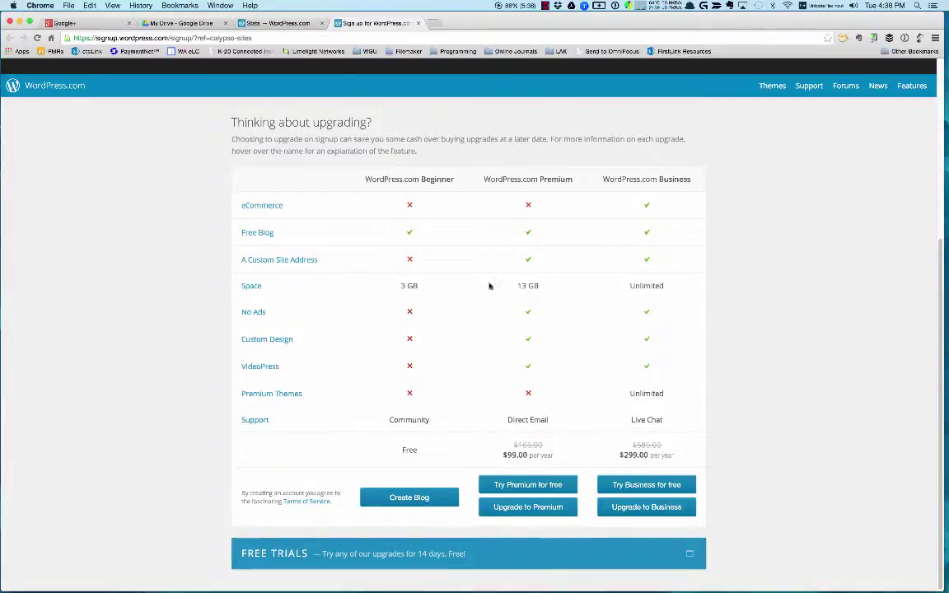
{"action": "scroll", "coordinate": [803, 307], "scroll_direction": "up", "scroll_amount": 8}
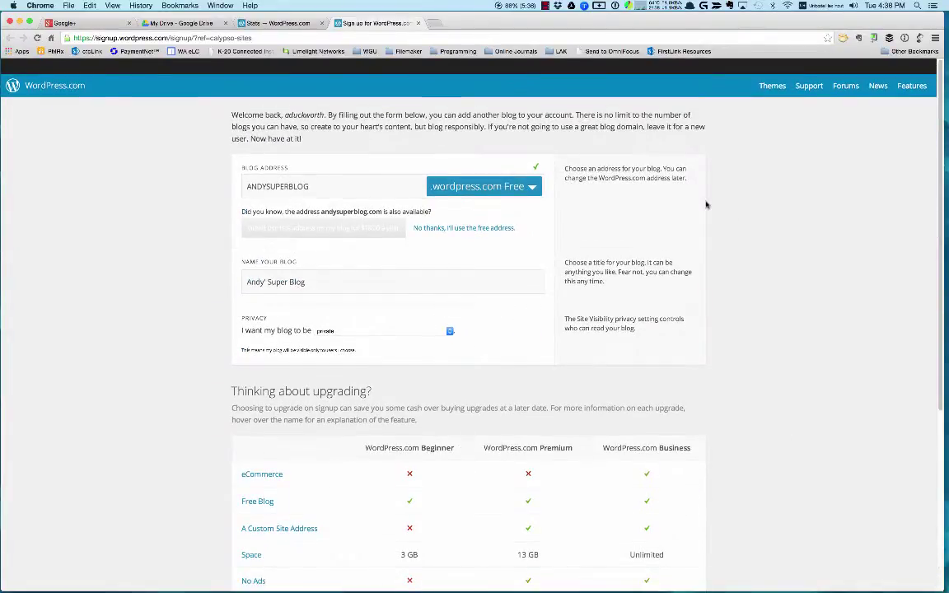
{"action": "scroll", "coordinate": [767, 322], "scroll_direction": "down", "scroll_amount": 8}
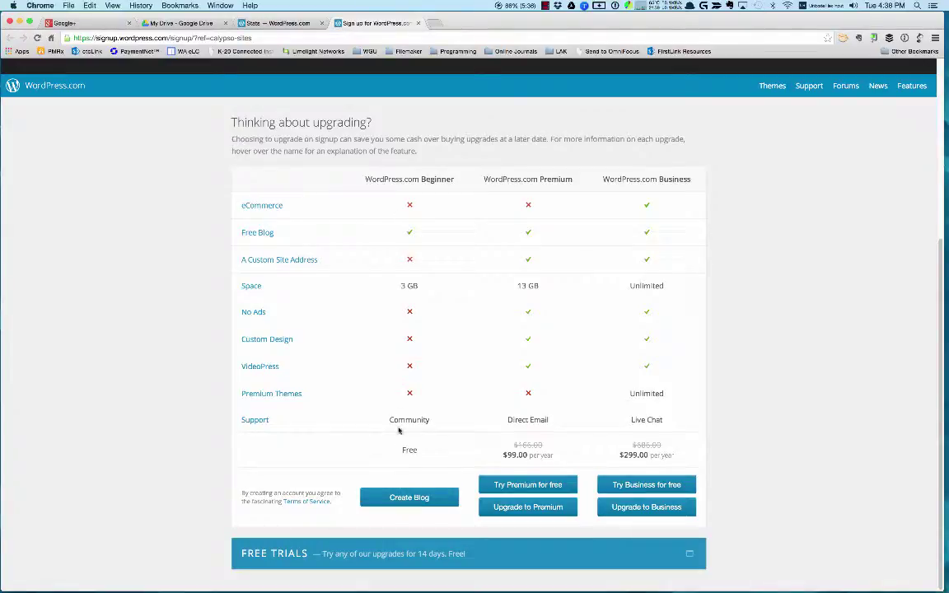
{"action": "left_click", "coordinate": [410, 497]}
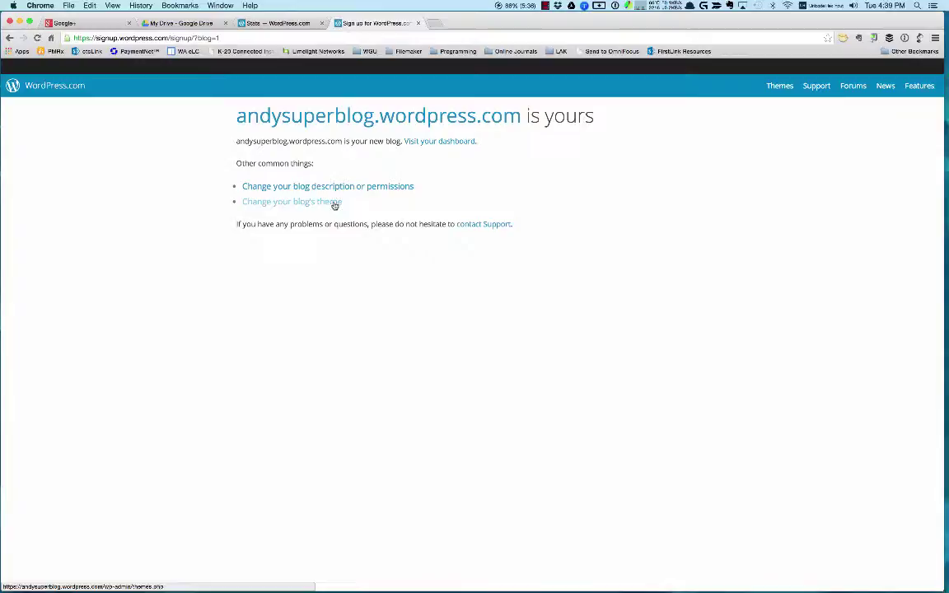
Browse the themes available for the new blog and activate the Eighties theme
{"action": "left_click", "coordinate": [334, 205]}
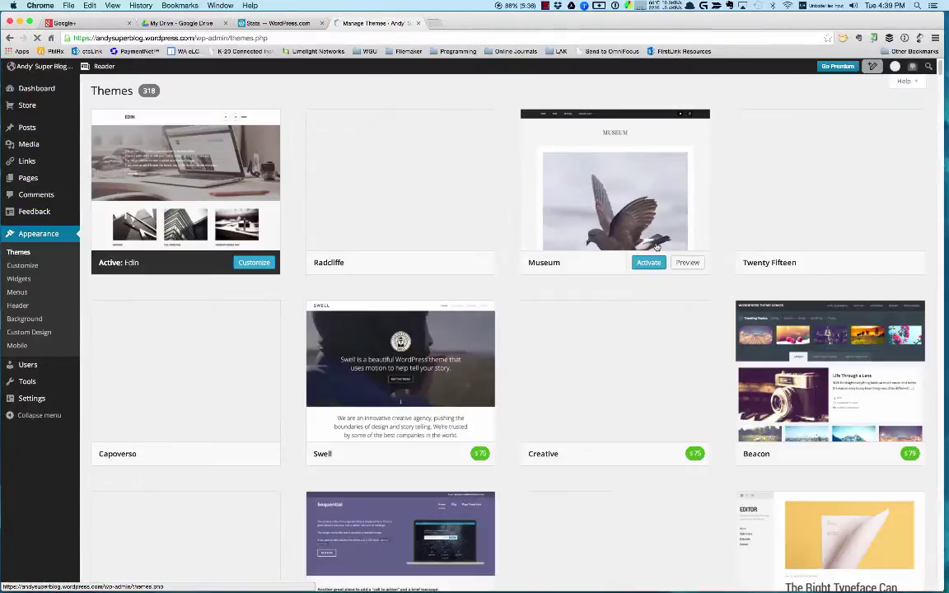
{"action": "scroll", "coordinate": [745, 337], "scroll_direction": "down", "scroll_amount": 5}
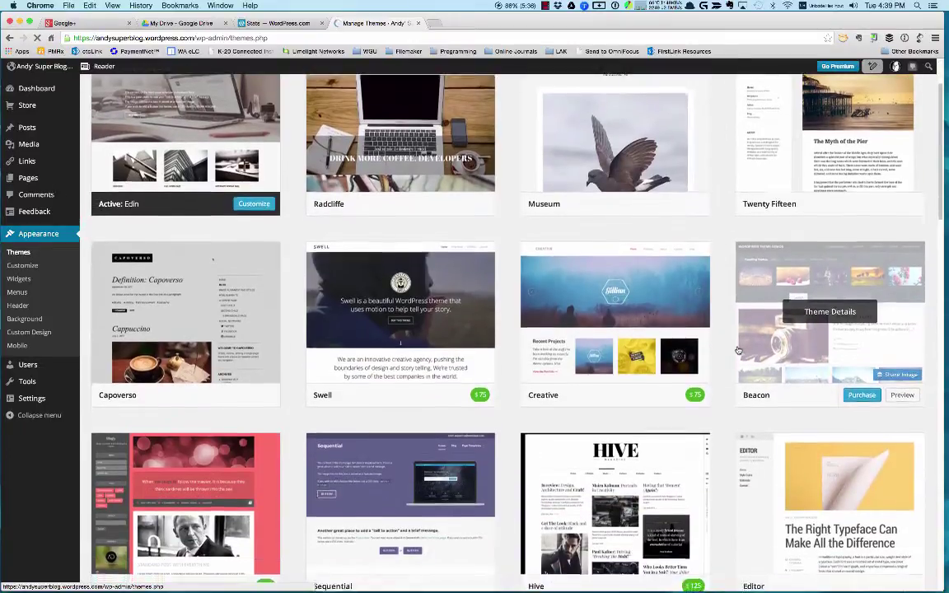
{"action": "scroll", "coordinate": [738, 350], "scroll_direction": "down", "scroll_amount": 2}
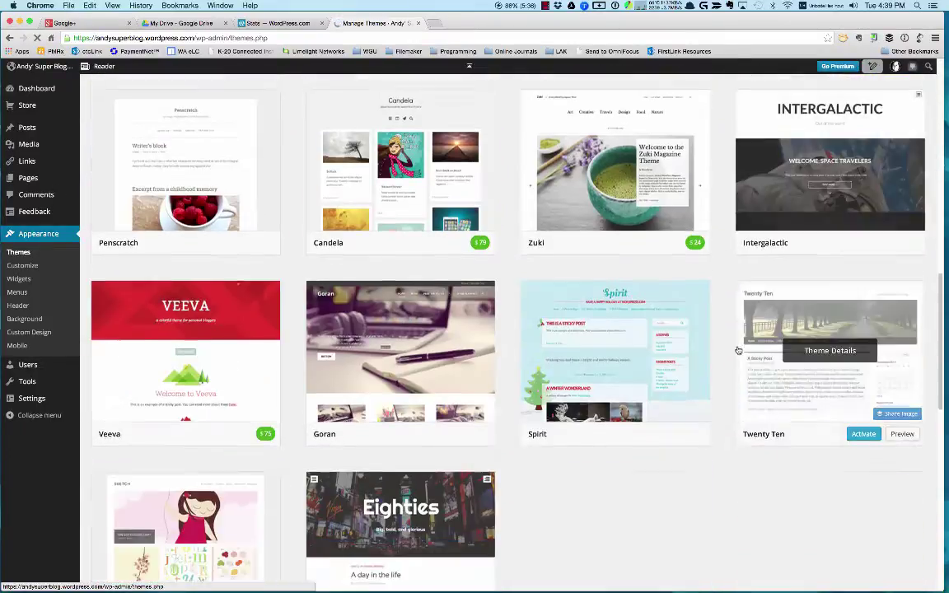
{"action": "scroll", "coordinate": [738, 350], "scroll_direction": "down", "scroll_amount": 5}
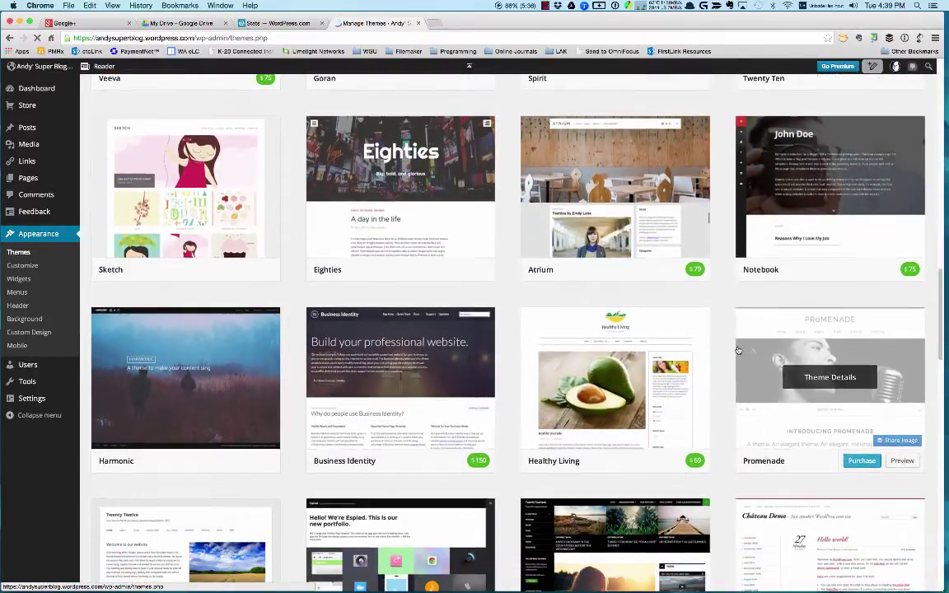
{"action": "scroll", "coordinate": [738, 351], "scroll_direction": "down", "scroll_amount": 3}
{"action": "scroll", "coordinate": [738, 350], "scroll_direction": "up", "scroll_amount": 4}
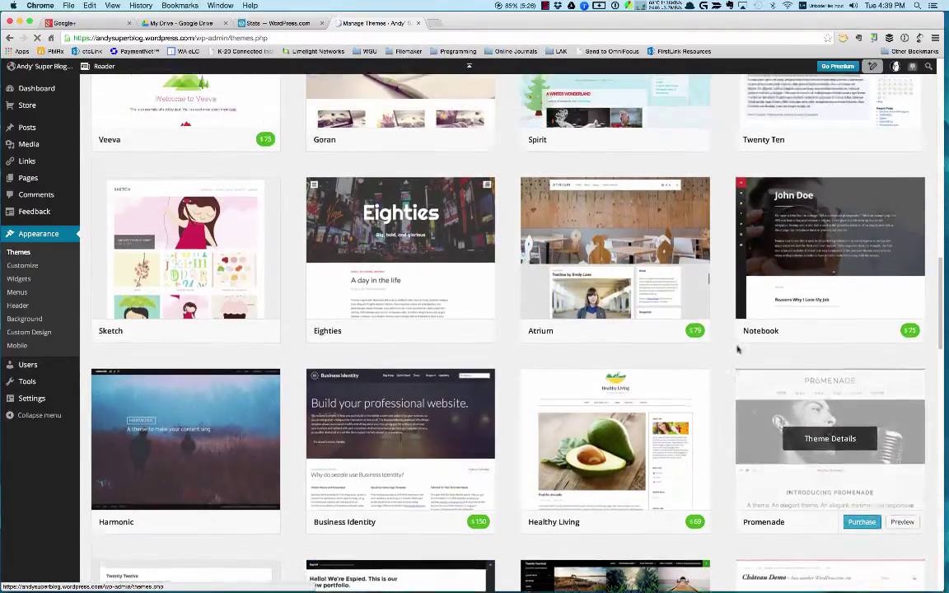
{"action": "scroll", "coordinate": [738, 351], "scroll_direction": "up", "scroll_amount": 2}
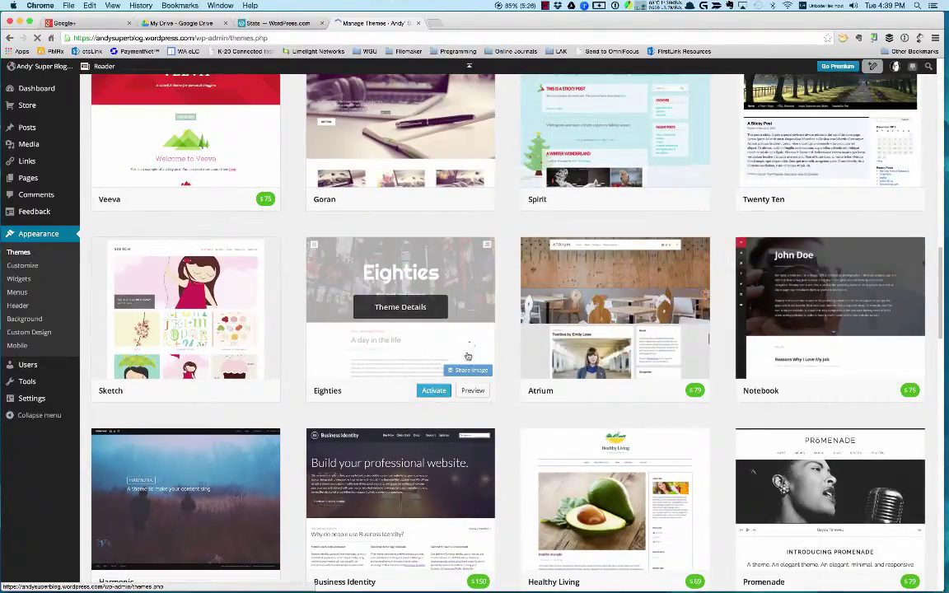
{"action": "left_click", "coordinate": [434, 391]}
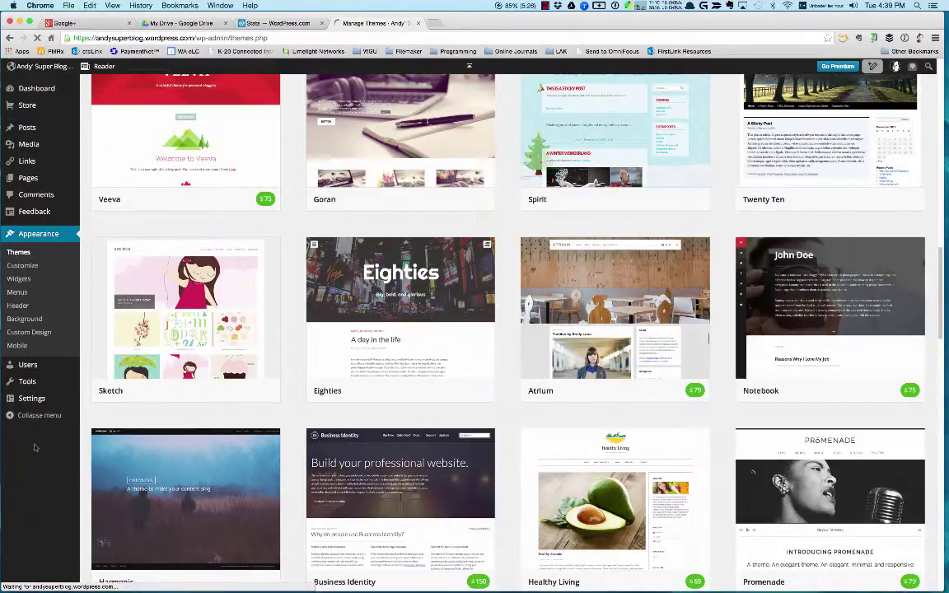
{"action": "mouse_move", "coordinate": [45, 91]}
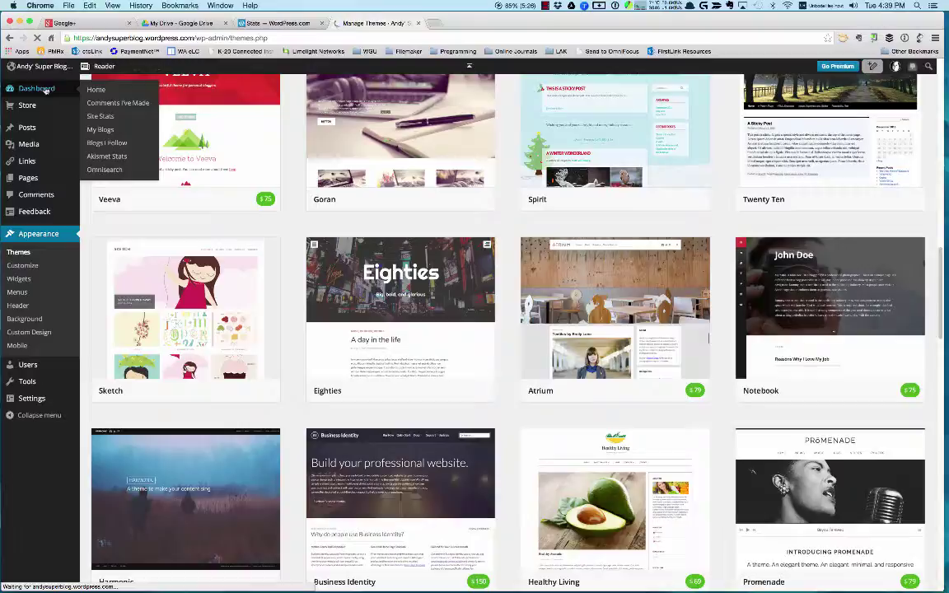
{"action": "mouse_move", "coordinate": [30, 109]}
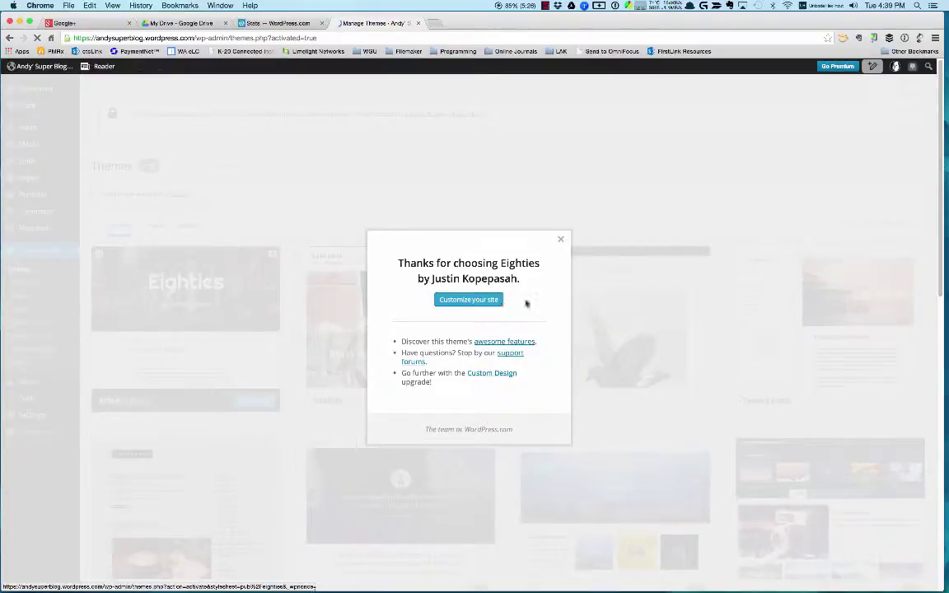
Start customizing the site with the new theme and look over the previewed front page
{"action": "left_click", "coordinate": [492, 302]}
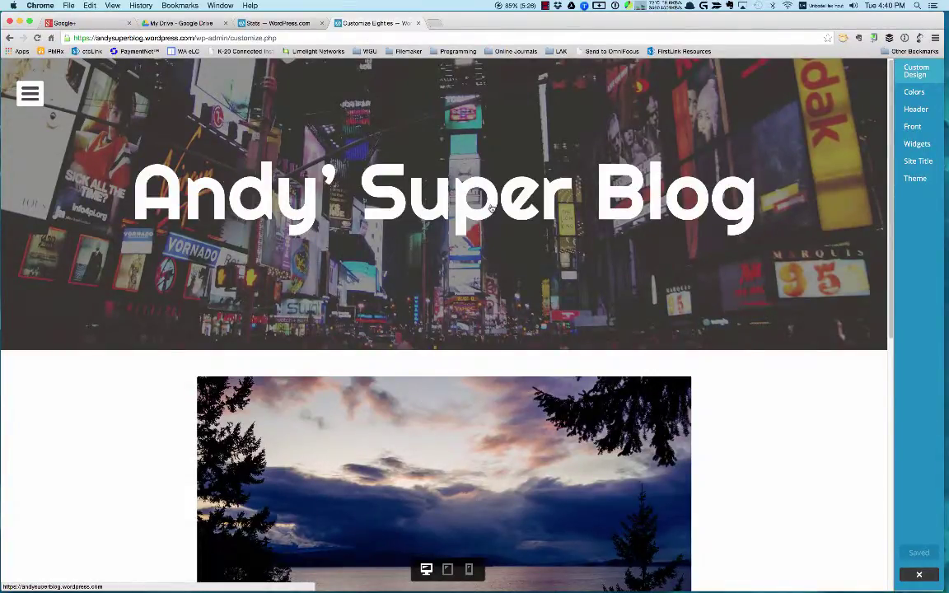
{"action": "scroll", "coordinate": [624, 354], "scroll_direction": "down", "scroll_amount": 10}
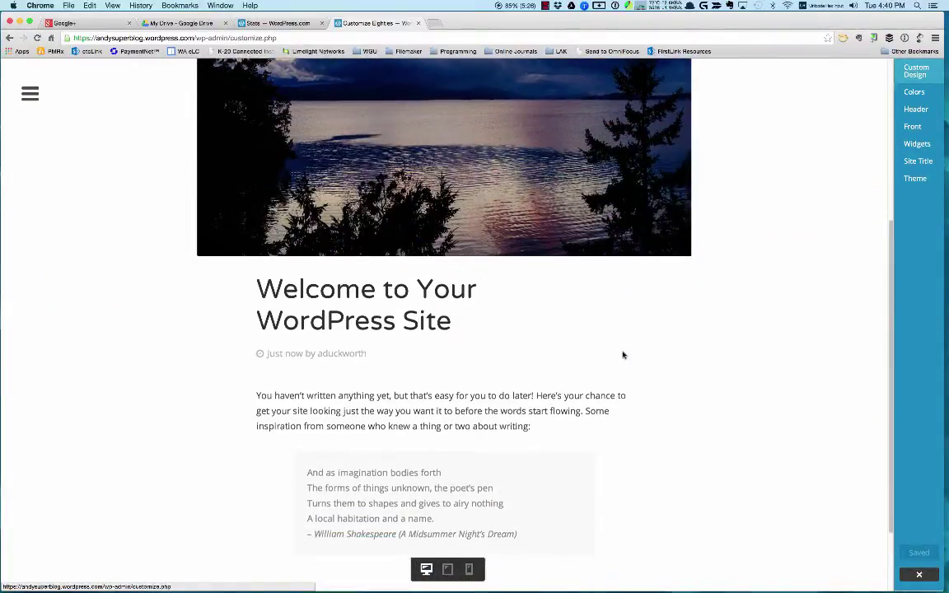
{"action": "scroll", "coordinate": [623, 354], "scroll_direction": "up", "scroll_amount": 3}
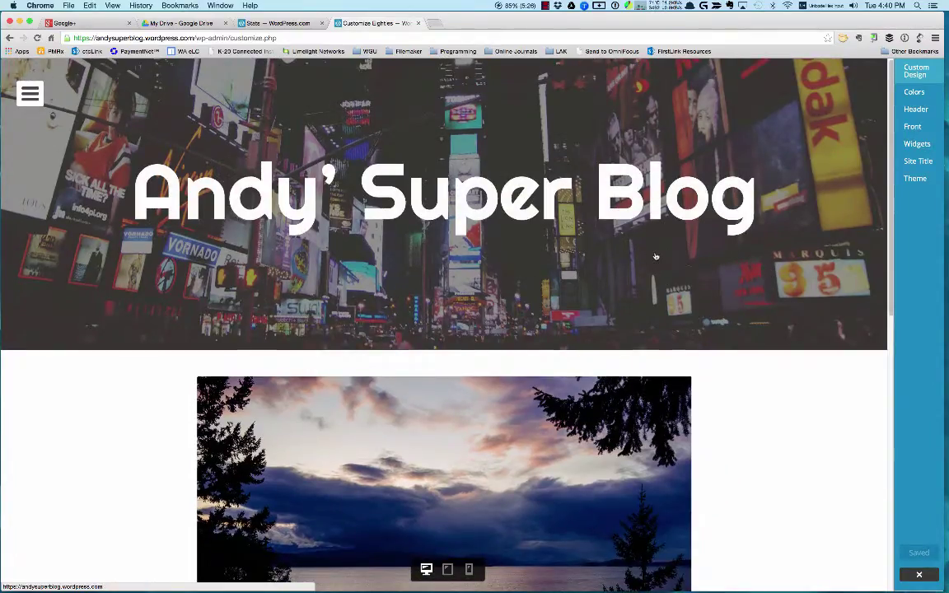
{"action": "scroll", "coordinate": [555, 303], "scroll_direction": "down", "scroll_amount": 5}
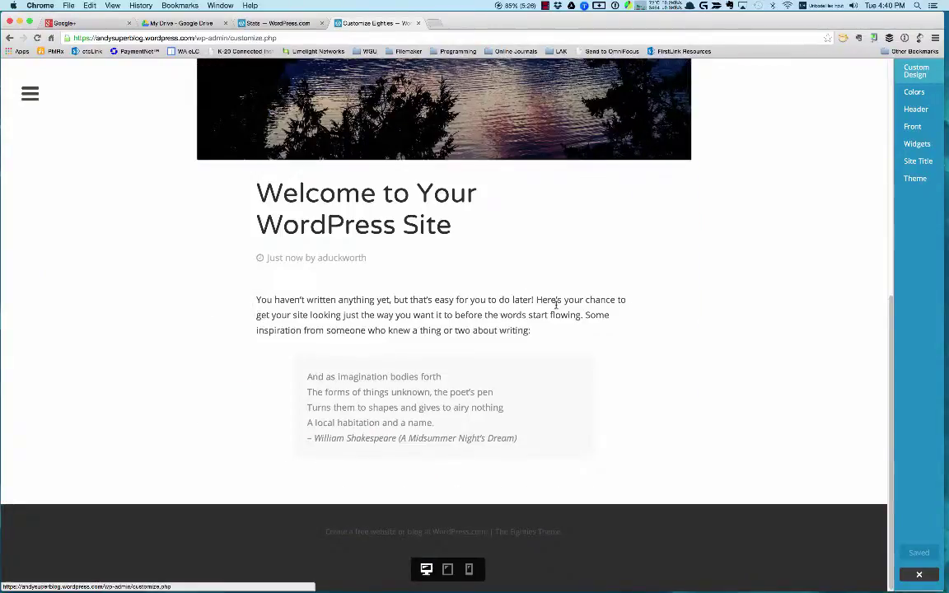
{"action": "scroll", "coordinate": [556, 303], "scroll_direction": "up", "scroll_amount": 10}
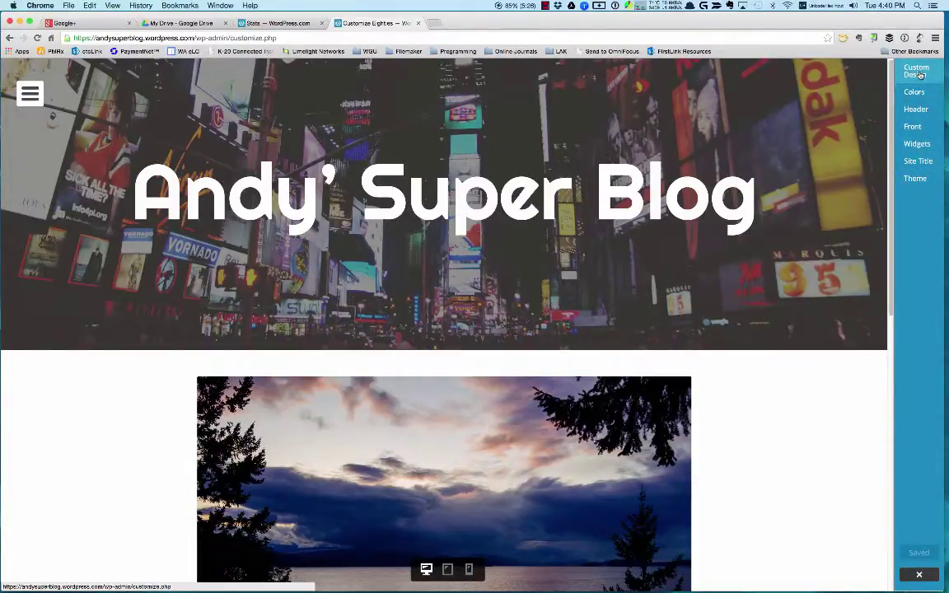
Check the blog's navigation menu in the preview and close it again
{"action": "left_click", "coordinate": [29, 93]}
{"action": "left_click", "coordinate": [30, 89]}
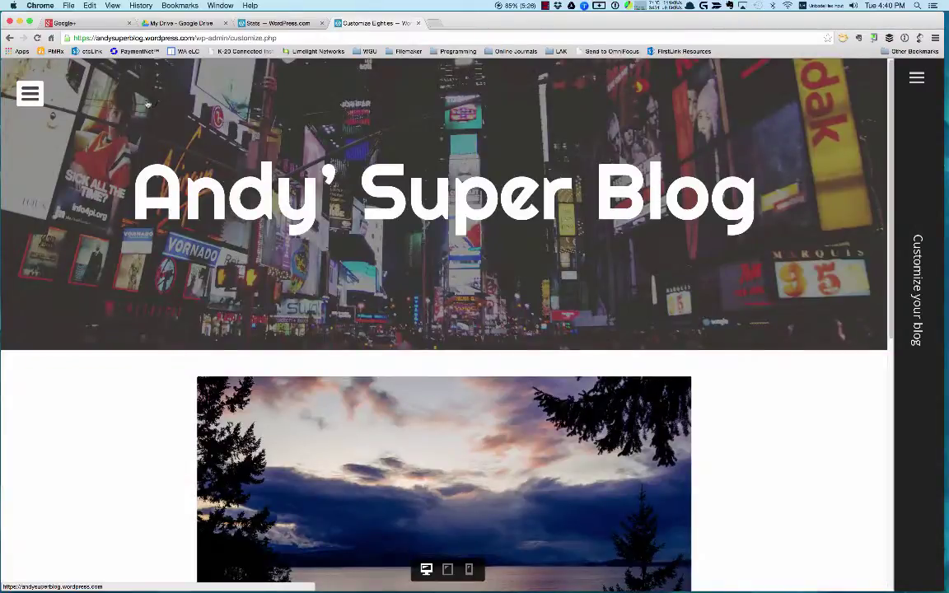
{"action": "left_click", "coordinate": [30, 96]}
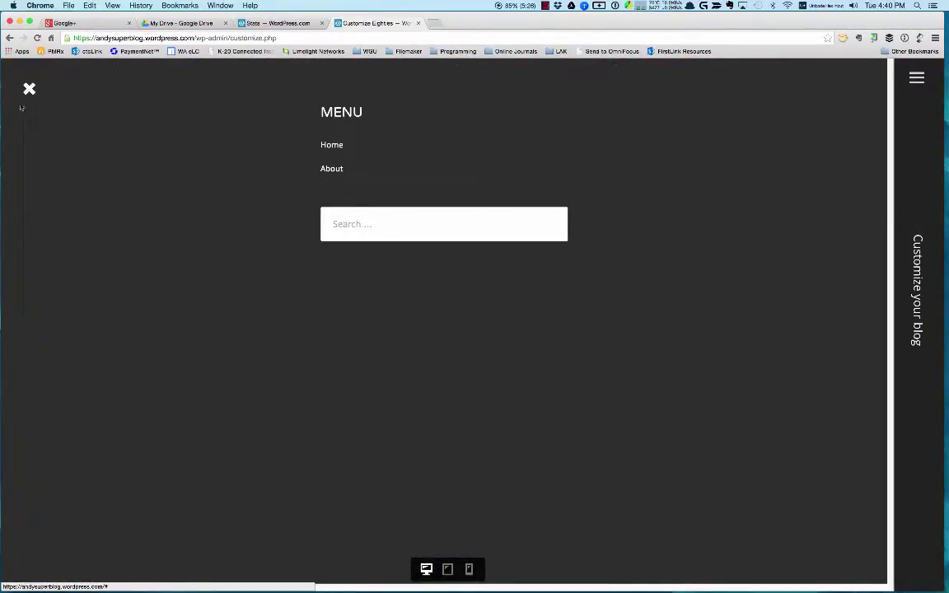
{"action": "left_click", "coordinate": [30, 88]}
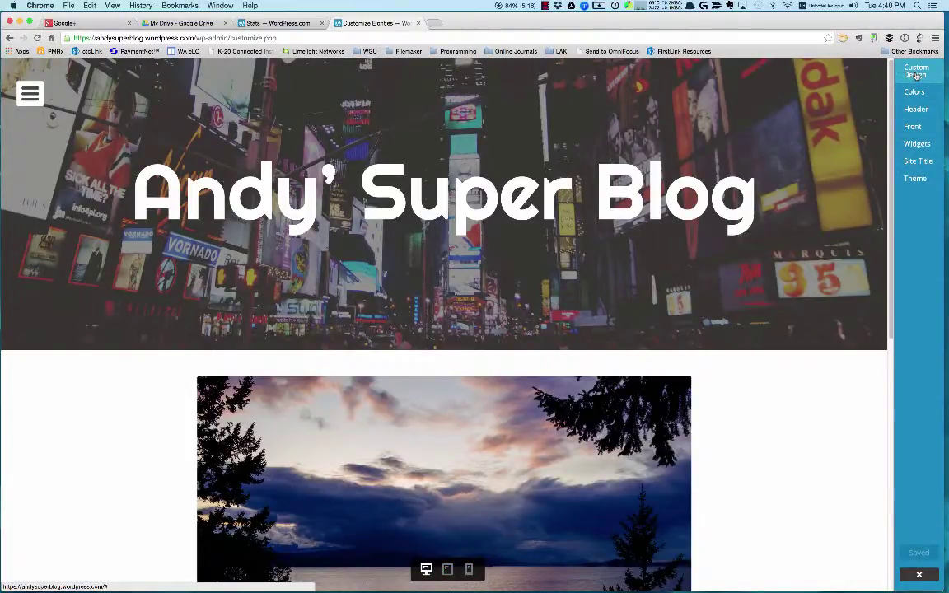
Look through the Custom Design, Colors, Header, Front and Widgets customization options for the Eighties theme
{"action": "left_click", "coordinate": [915, 72]}
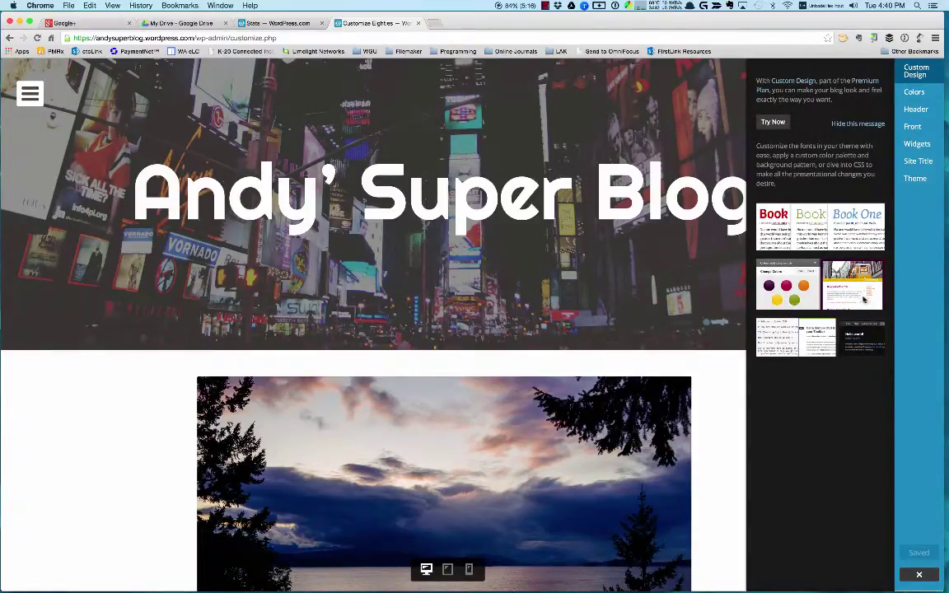
{"action": "left_click", "coordinate": [916, 93]}
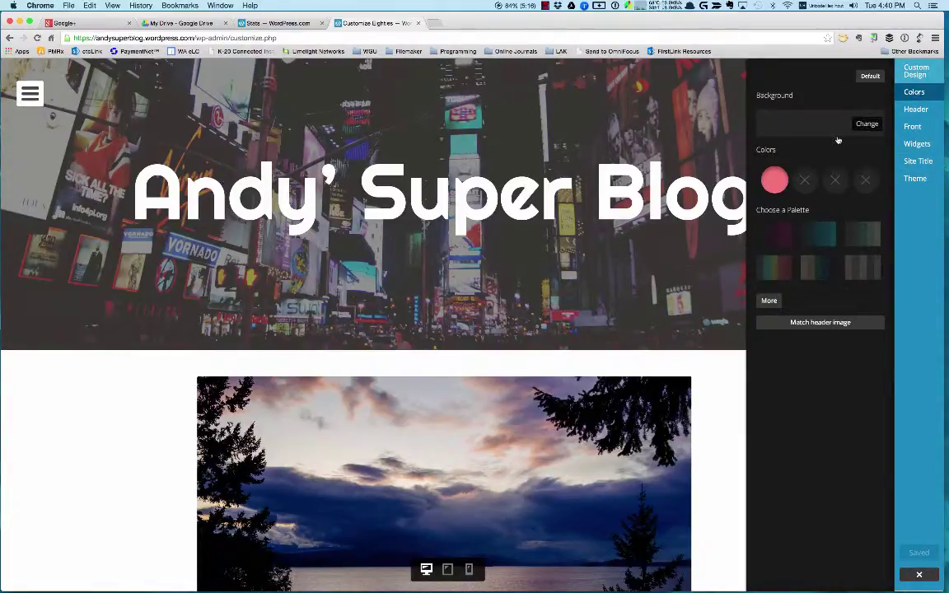
{"action": "left_click", "coordinate": [914, 111]}
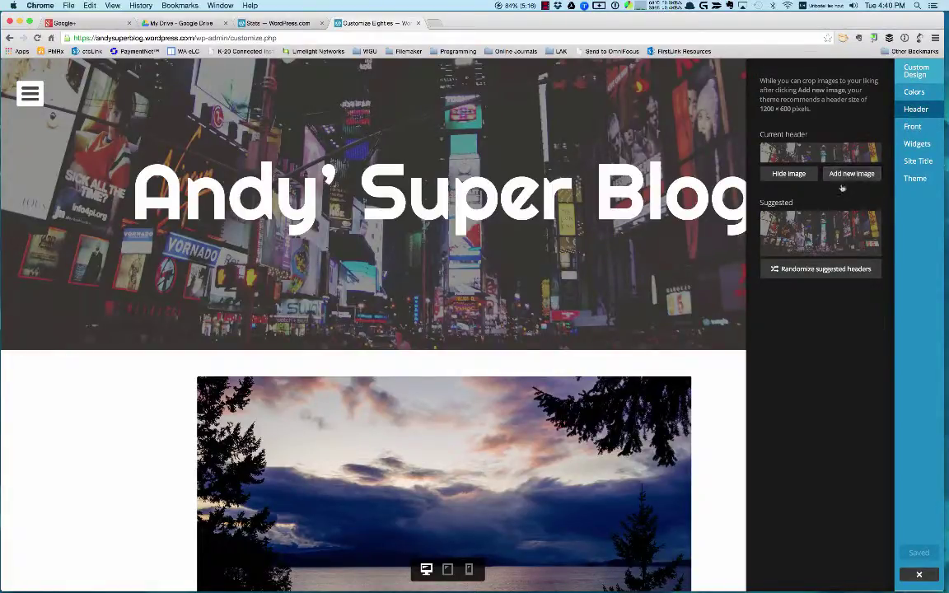
{"action": "left_click", "coordinate": [909, 130]}
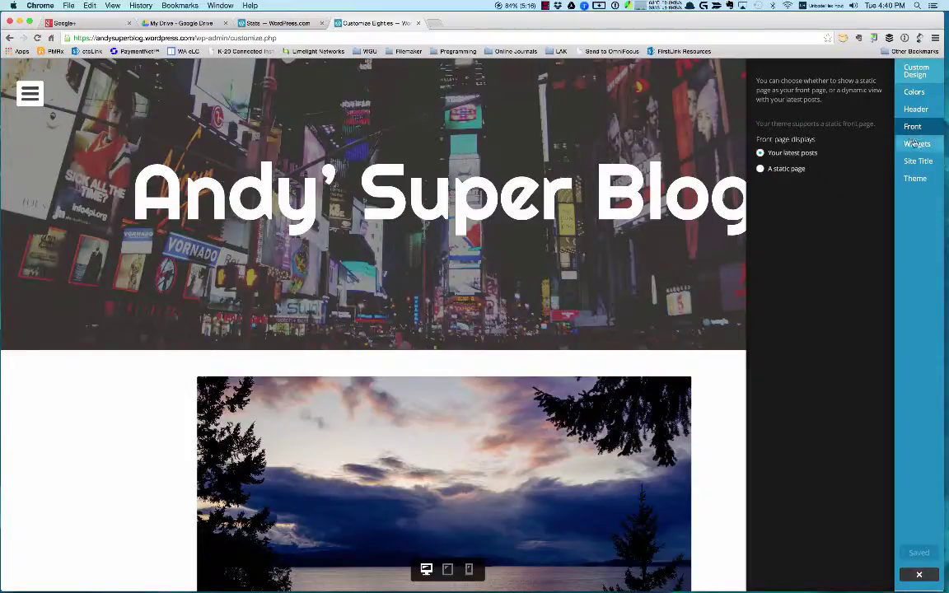
{"action": "left_click", "coordinate": [917, 145]}
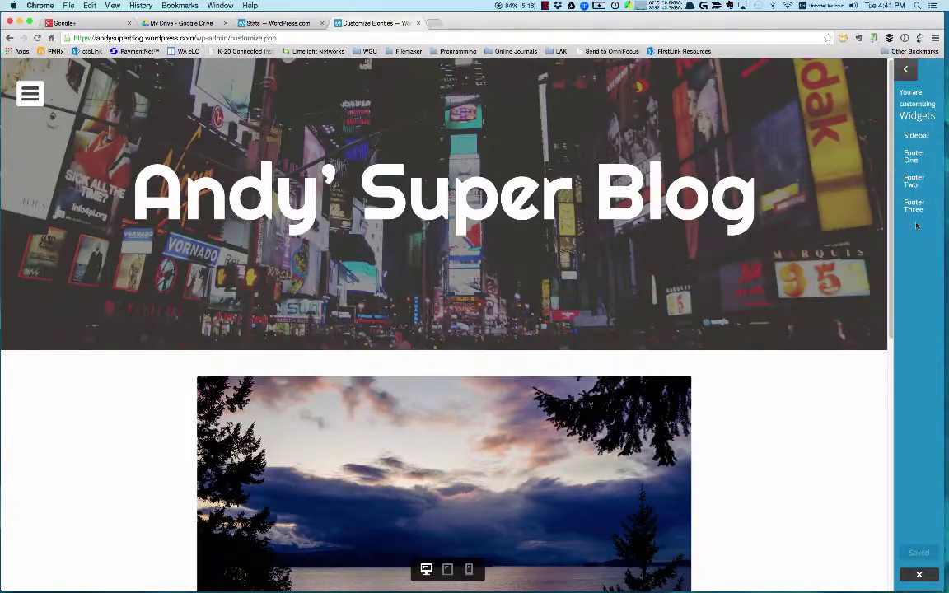
Leave the theme customization, open the blog's Dashboard and look over its overview boxes
{"action": "left_click", "coordinate": [919, 574]}
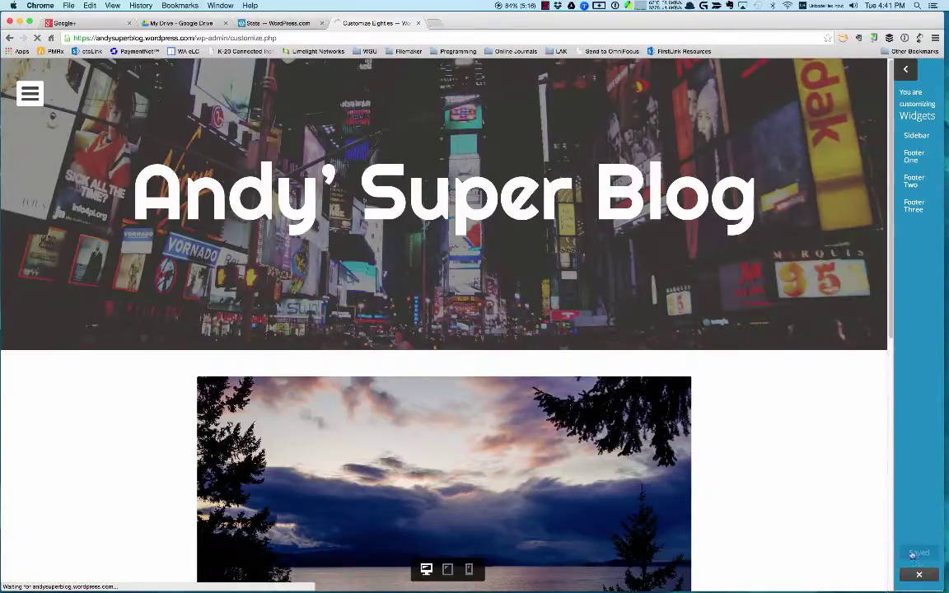
{"action": "left_click", "coordinate": [905, 71]}
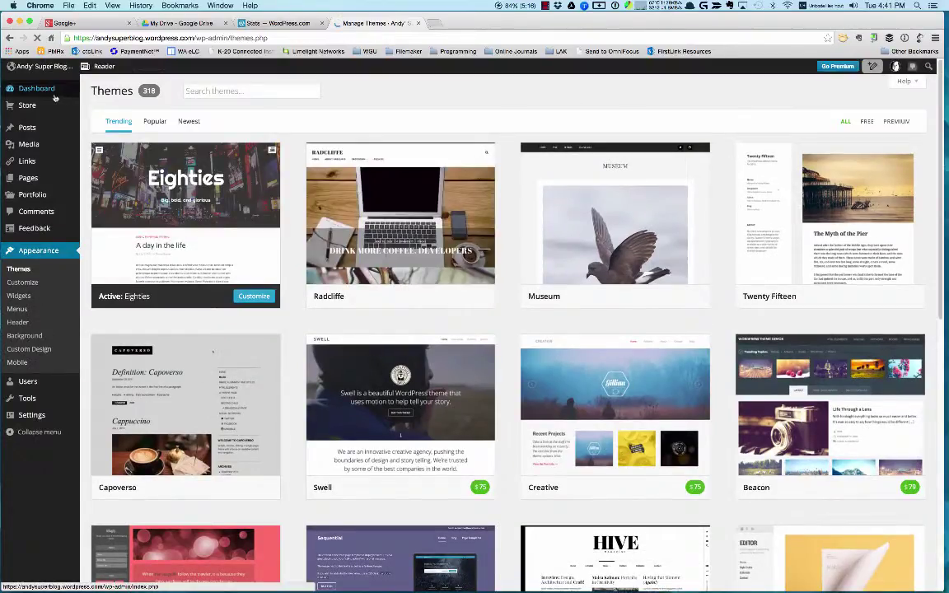
{"action": "mouse_move", "coordinate": [40, 91]}
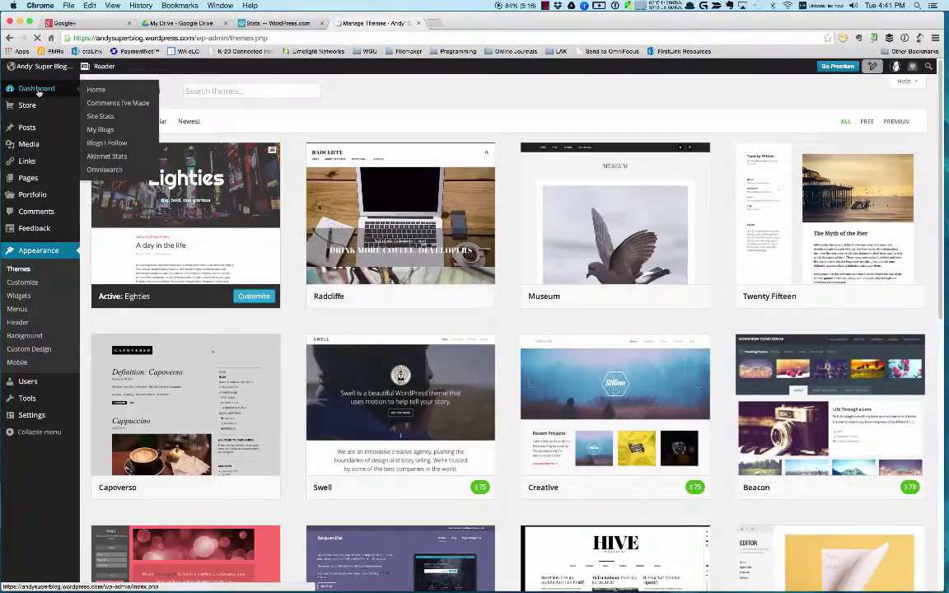
{"action": "left_click", "coordinate": [37, 90]}
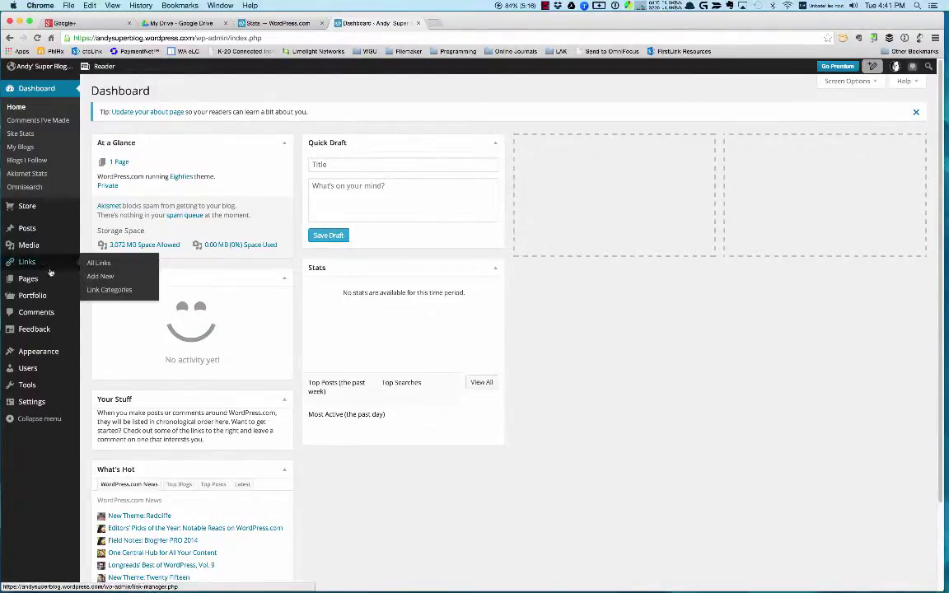
{"action": "scroll", "coordinate": [252, 370], "scroll_direction": "down", "scroll_amount": 3}
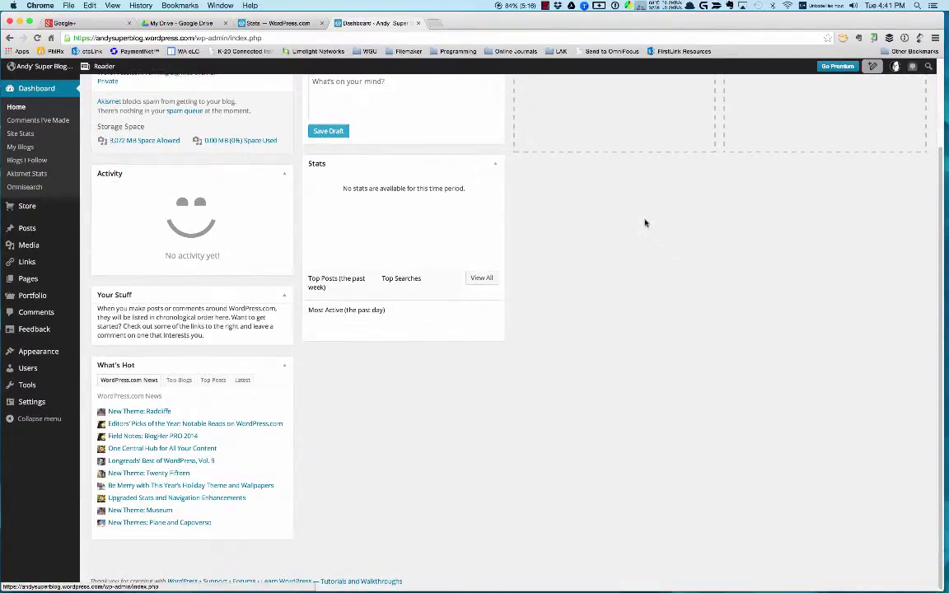
Add a new post titled "My first post" with the body text "adhsfl;ashdf;lksadhf;lasdkfjds;lkfjsdlfkj"
{"action": "mouse_move", "coordinate": [29, 233]}
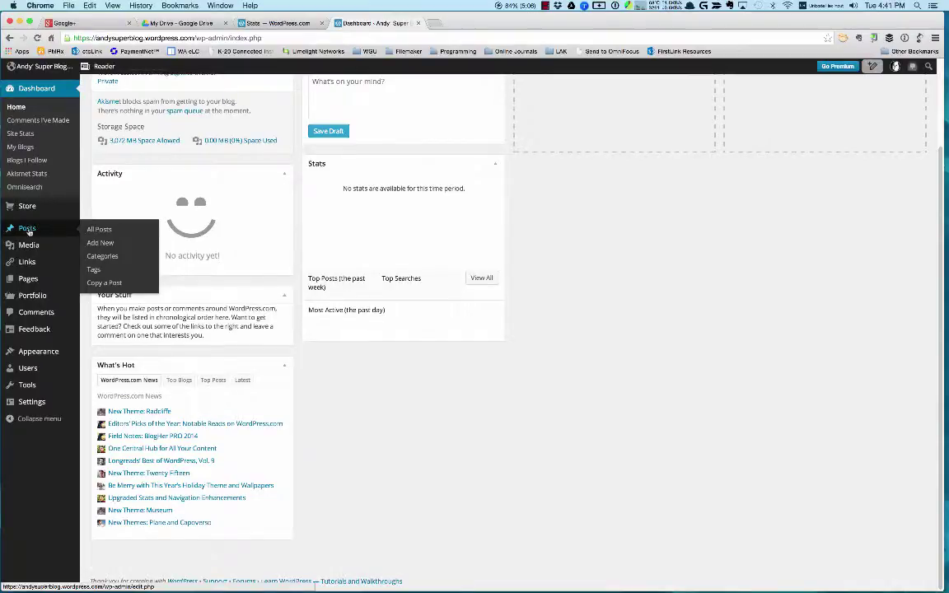
{"action": "left_click", "coordinate": [102, 243]}
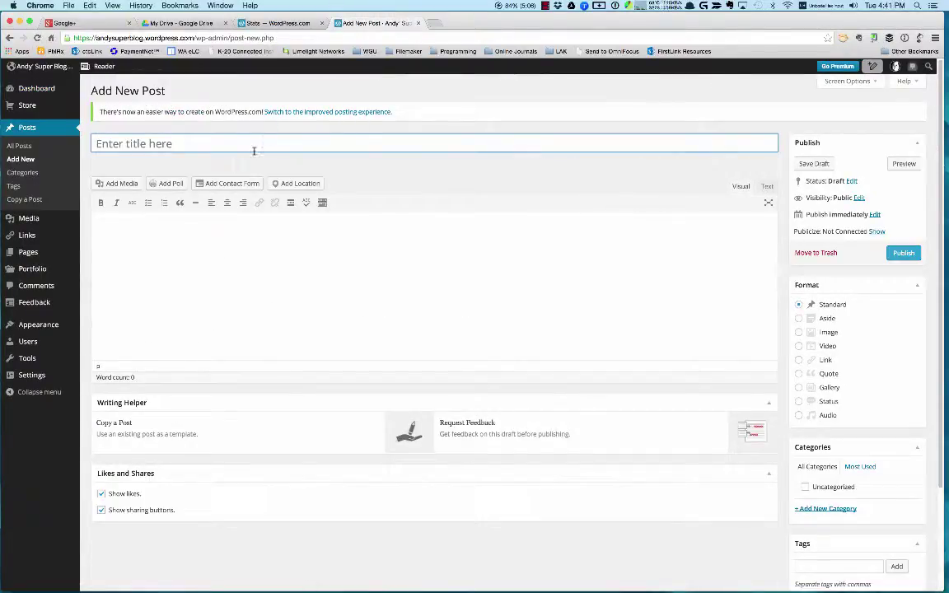
{"action": "left_click", "coordinate": [254, 150]}
{"action": "type", "text": "My "}
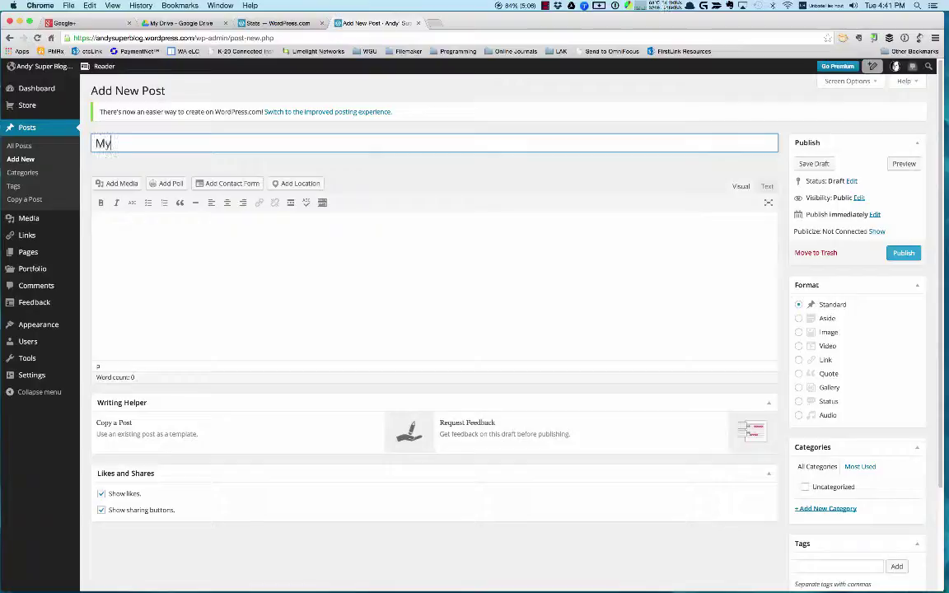
{"action": "type", "text": "first post"}
{"action": "left_click", "coordinate": [236, 232]}
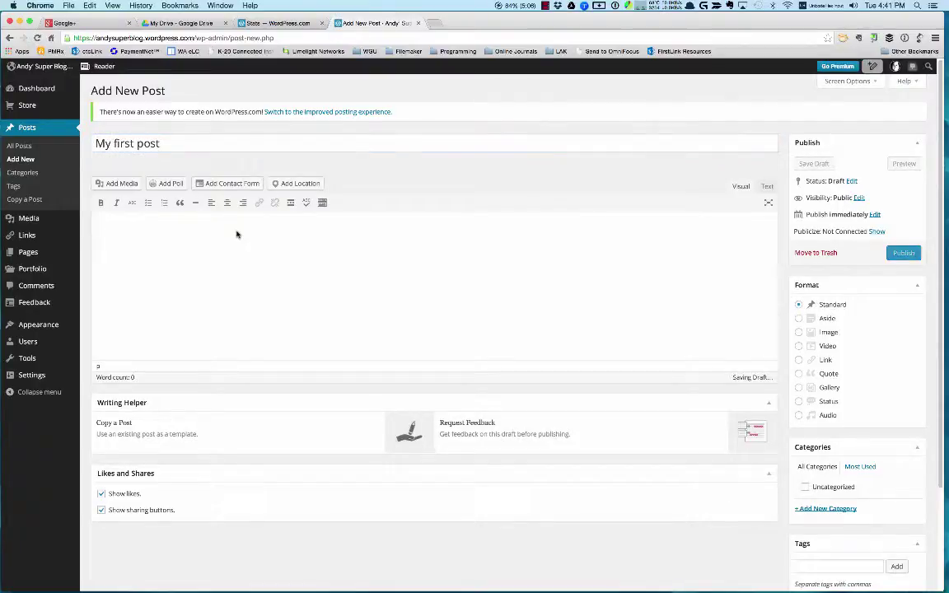
{"action": "type", "text": "adhsfl;ashdf;lksadhf;lasdkljas;lkfjsdlfk"}
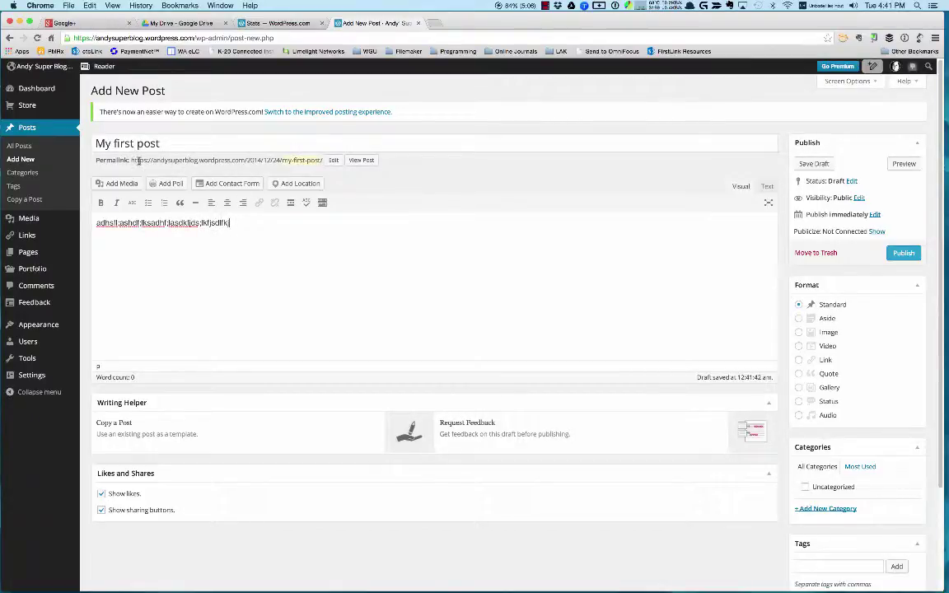
Highlight the new post's permalink to point it out, and publish the post
{"action": "left_click_drag", "start_coordinate": [130, 161], "coordinate": [325, 160]}
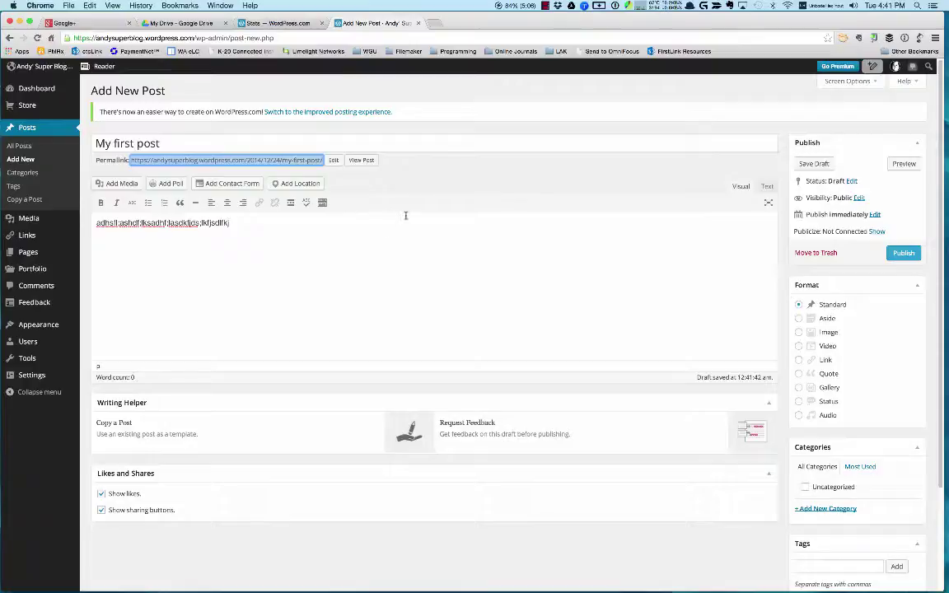
{"action": "left_click", "coordinate": [481, 179]}
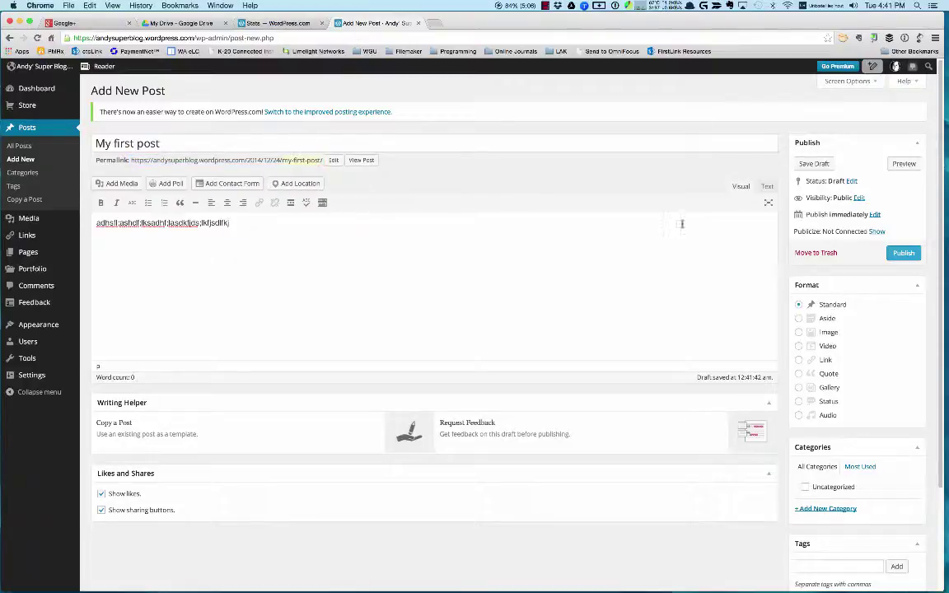
{"action": "left_click", "coordinate": [902, 254]}
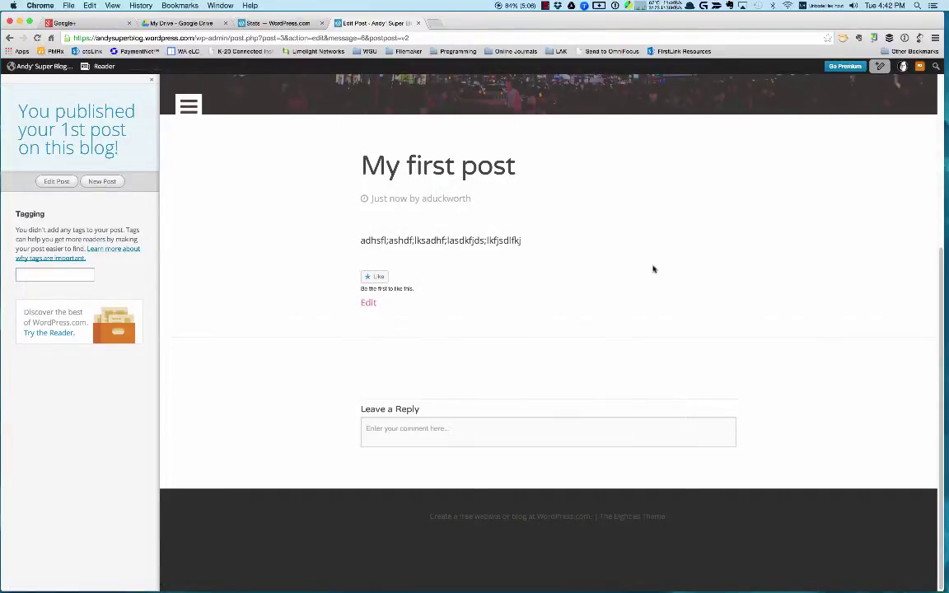
Look over the published post's page from the blog header down to the reply area
{"action": "scroll", "coordinate": [652, 269], "scroll_direction": "up", "scroll_amount": 5}
{"action": "scroll", "coordinate": [652, 268], "scroll_direction": "down", "scroll_amount": 5}
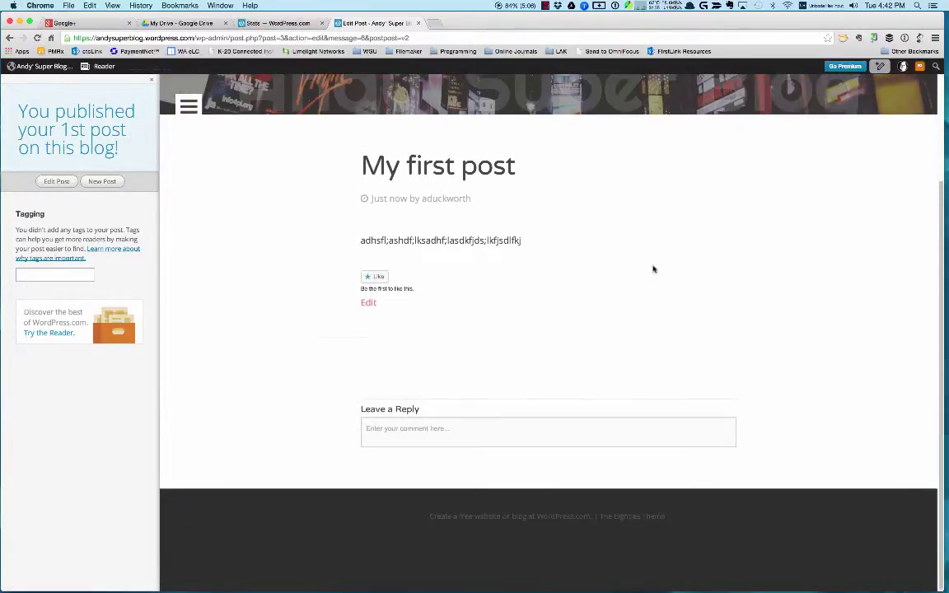
{"action": "scroll", "coordinate": [652, 269], "scroll_direction": "up", "scroll_amount": 5}
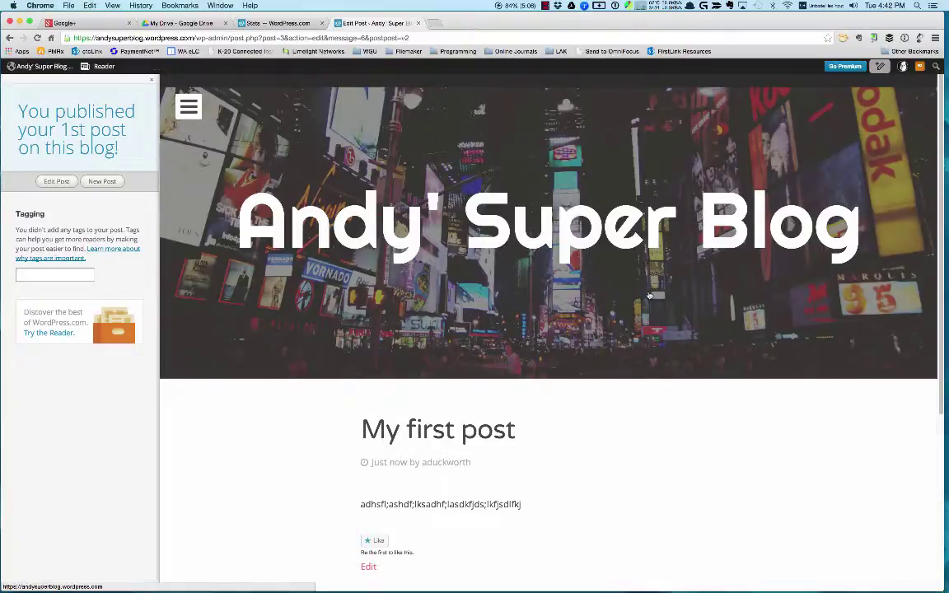
{"action": "scroll", "coordinate": [648, 294], "scroll_direction": "down", "scroll_amount": 5}
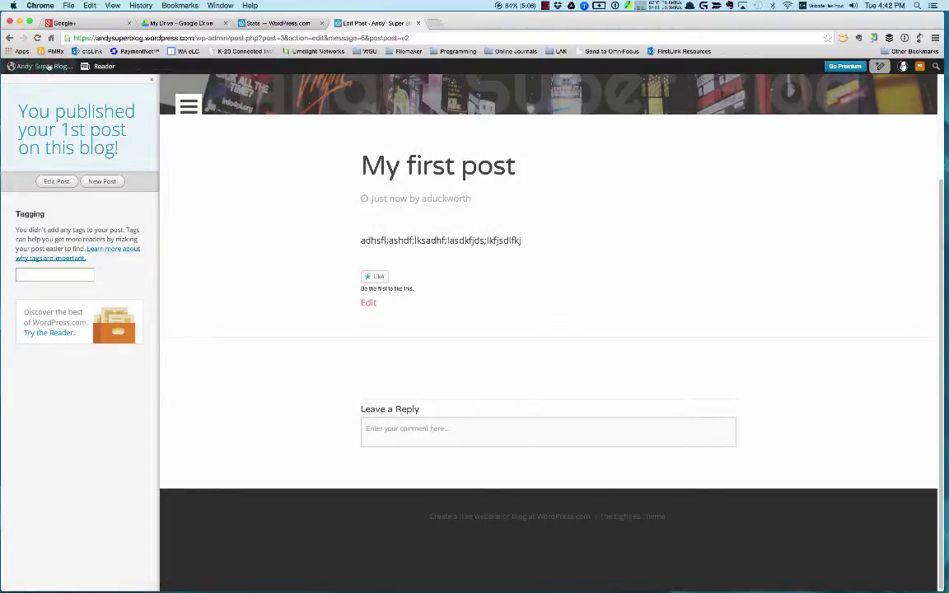
Open the blog's comments list and check which bulk actions can be applied to selected comments, without applying any
{"action": "mouse_move", "coordinate": [49, 66]}
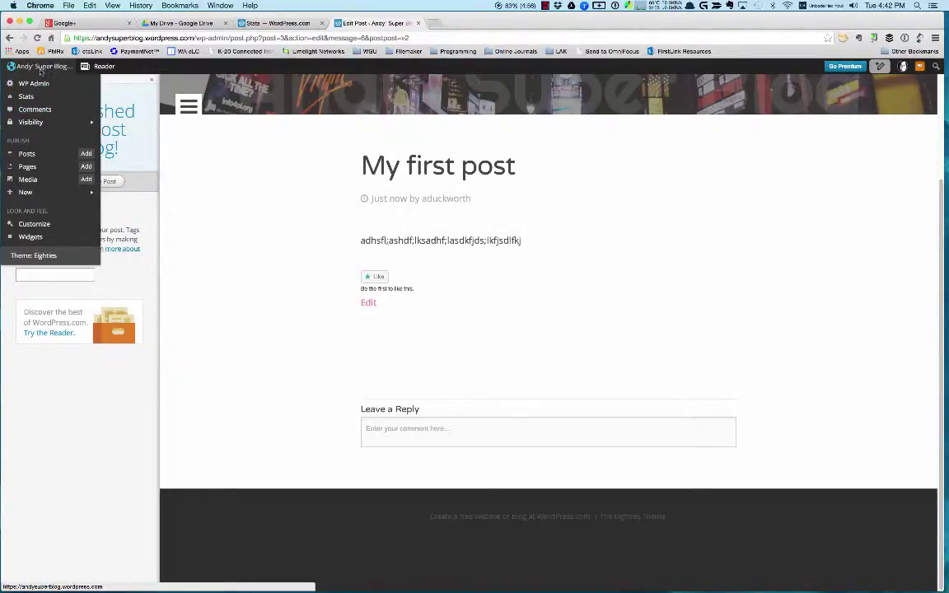
{"action": "left_click", "coordinate": [37, 109]}
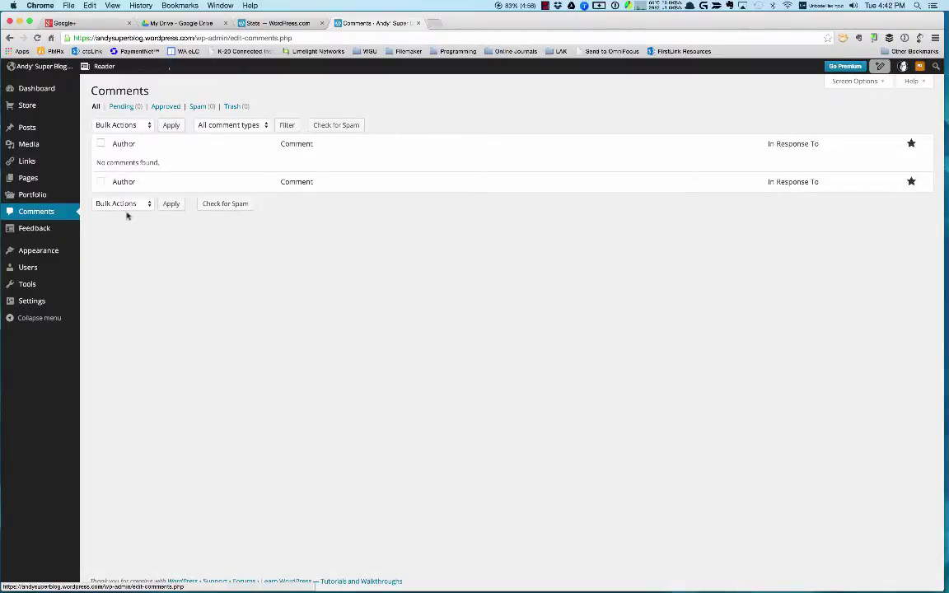
{"action": "left_click", "coordinate": [101, 145]}
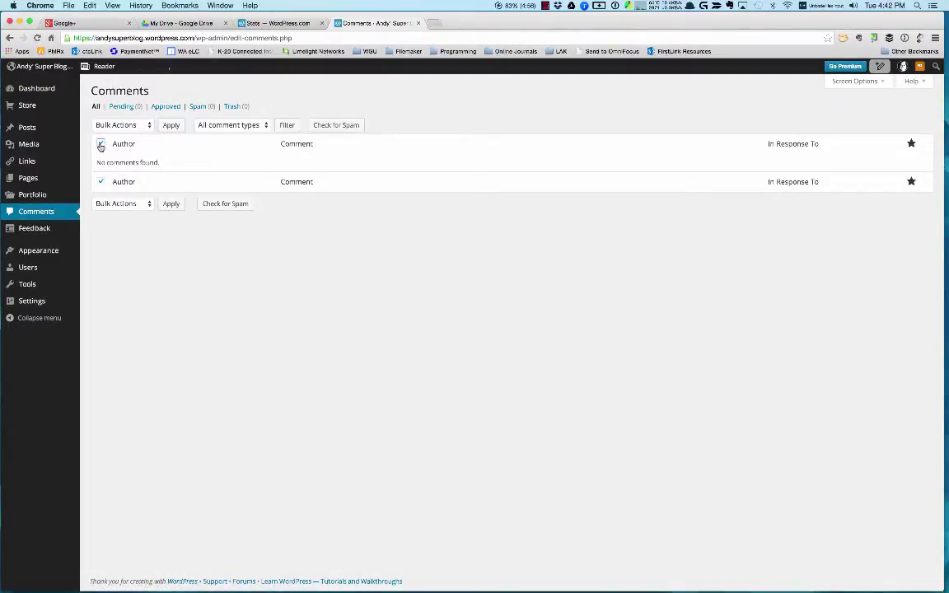
{"action": "left_click", "coordinate": [132, 203]}
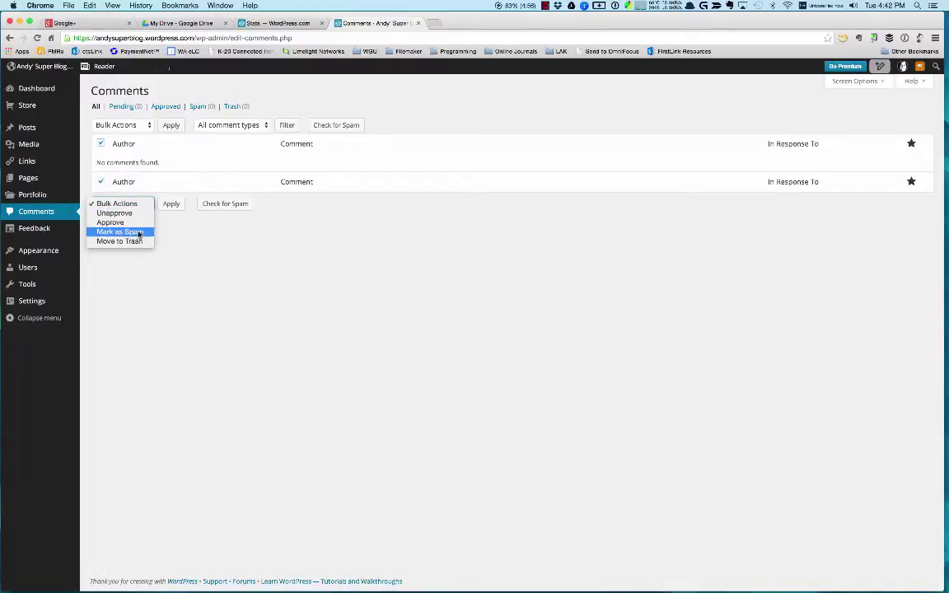
{"action": "left_click", "coordinate": [216, 249]}
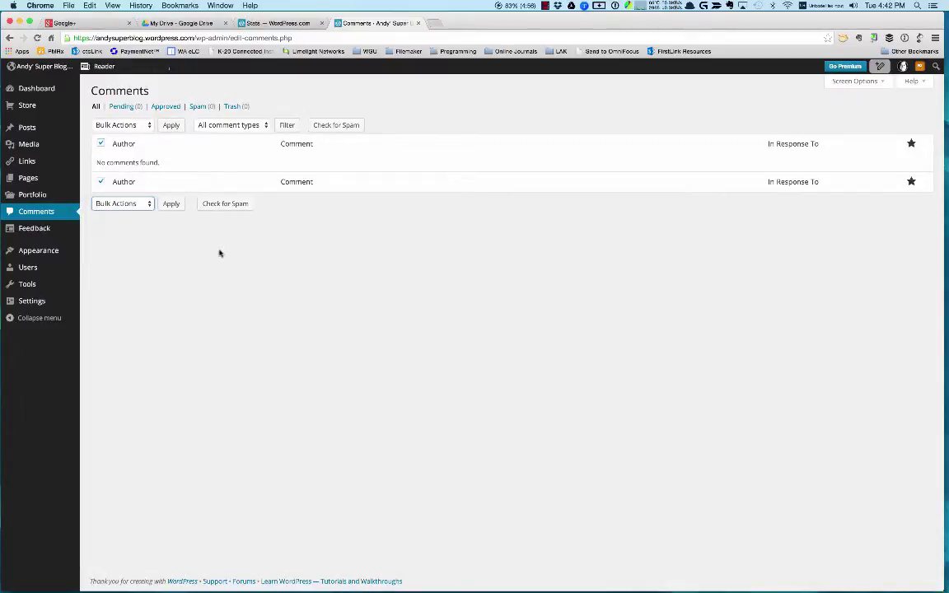
{"action": "left_click", "coordinate": [101, 144]}
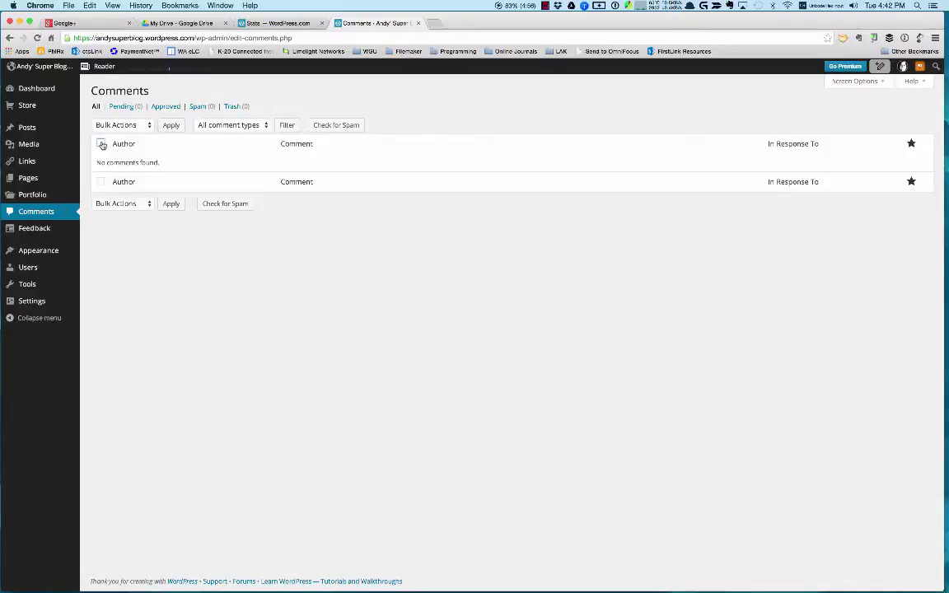